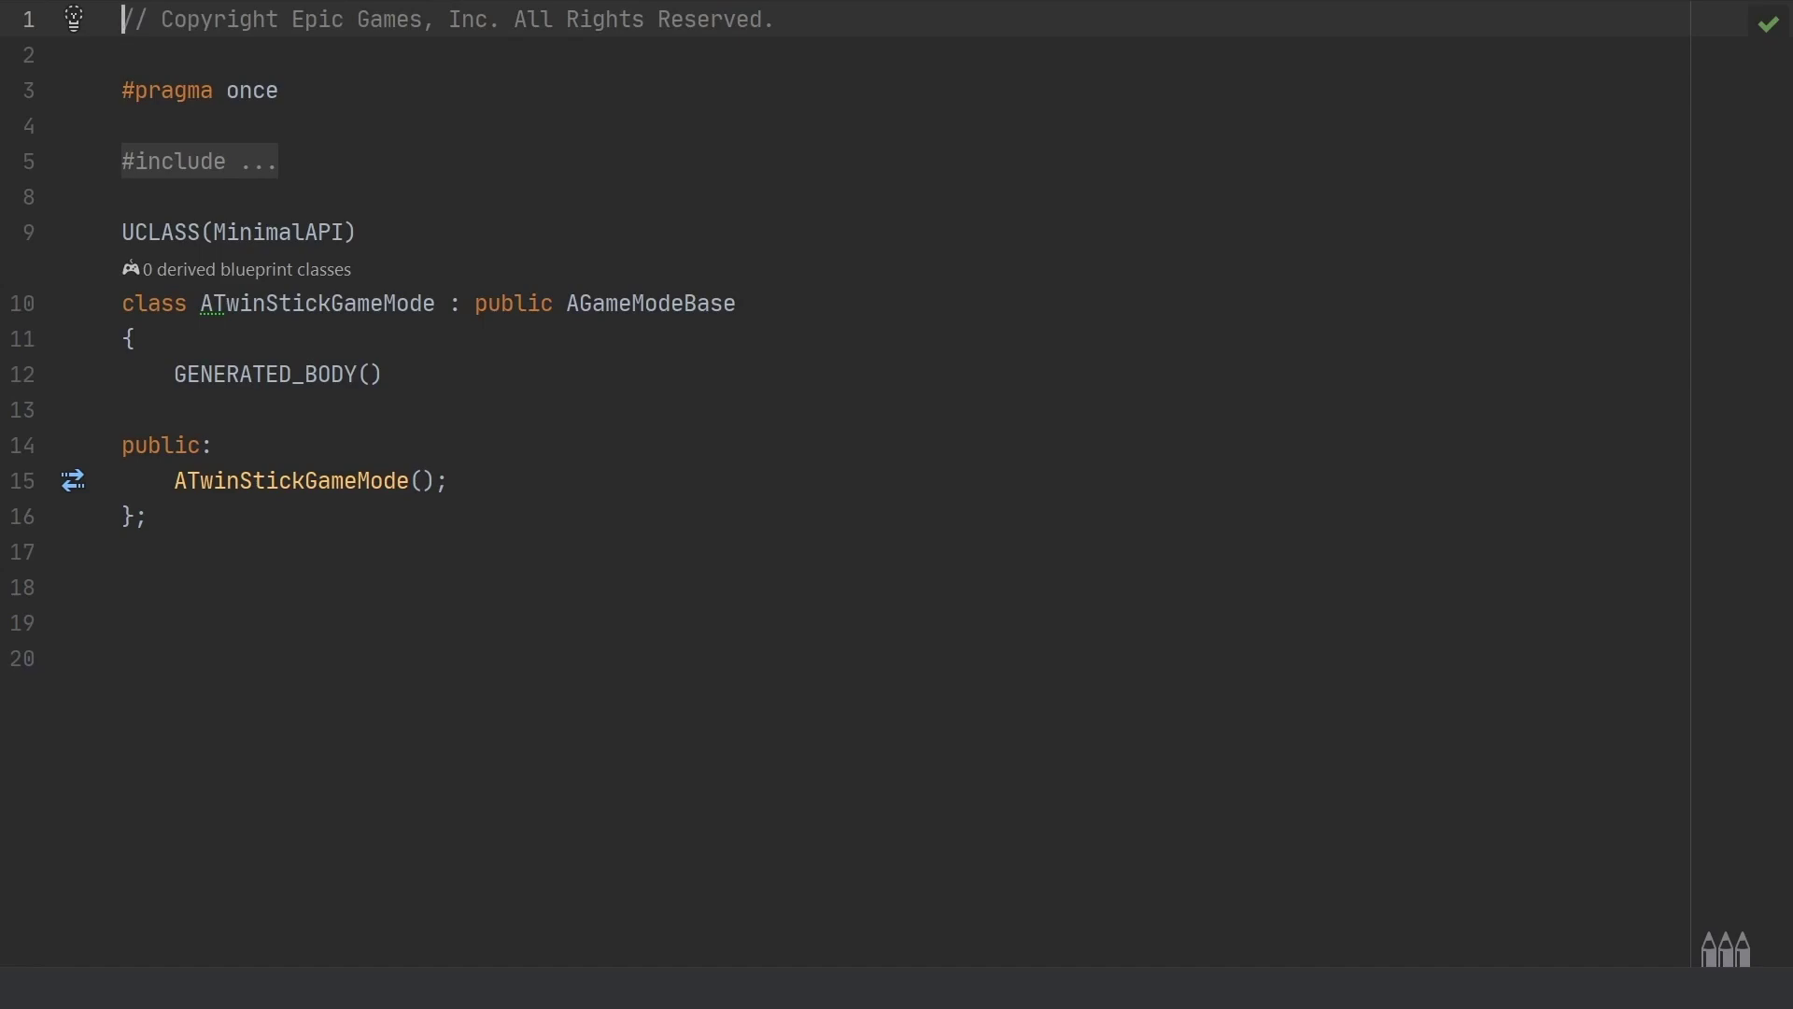
- Switch from the ATwinStickGameMode header to its .cpp constructor, which sets DefaultPawnClass to ATwinStickPawn
key("ctrl+alt+Home")
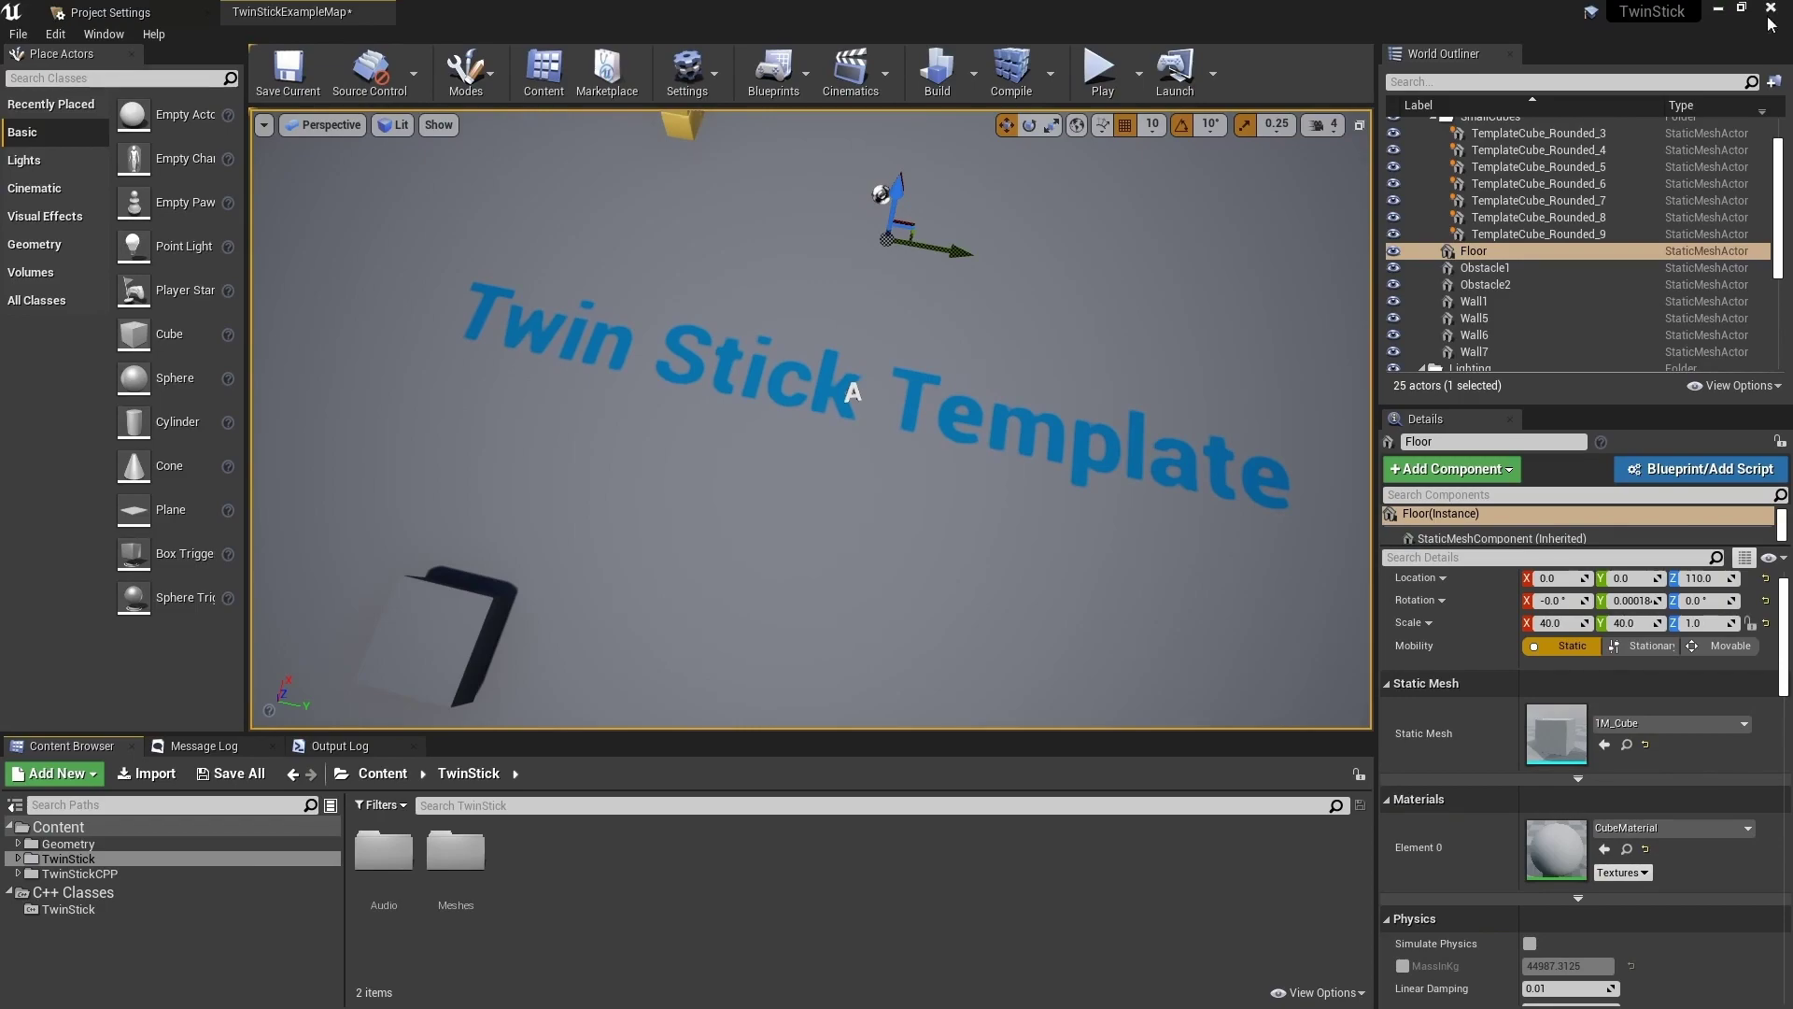
- Select the placed TP_TwinStickPawn and review its Gun Offset X 90, Fire Rate 0.1 and Move Speed 1000.0
right_click_drag(1023, 368, 1019, 371)
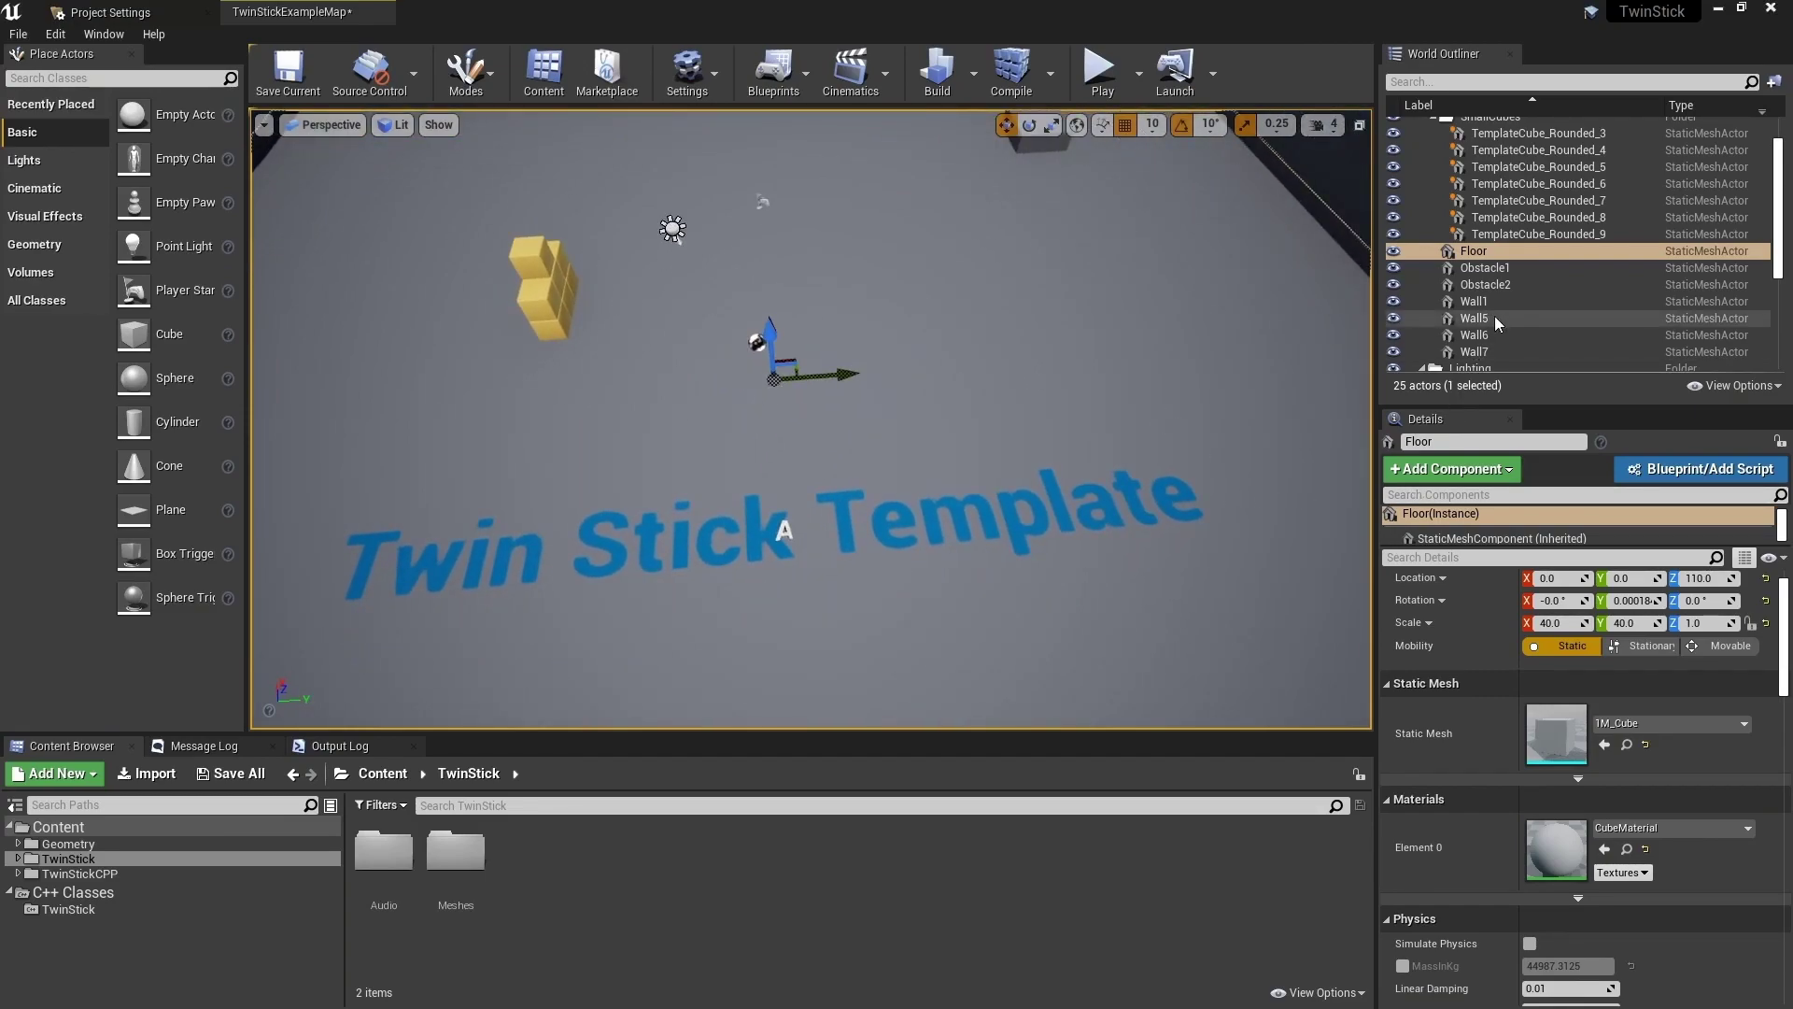
scroll(1494, 315, "down", 2)
scroll(1634, 252, "down", 5)
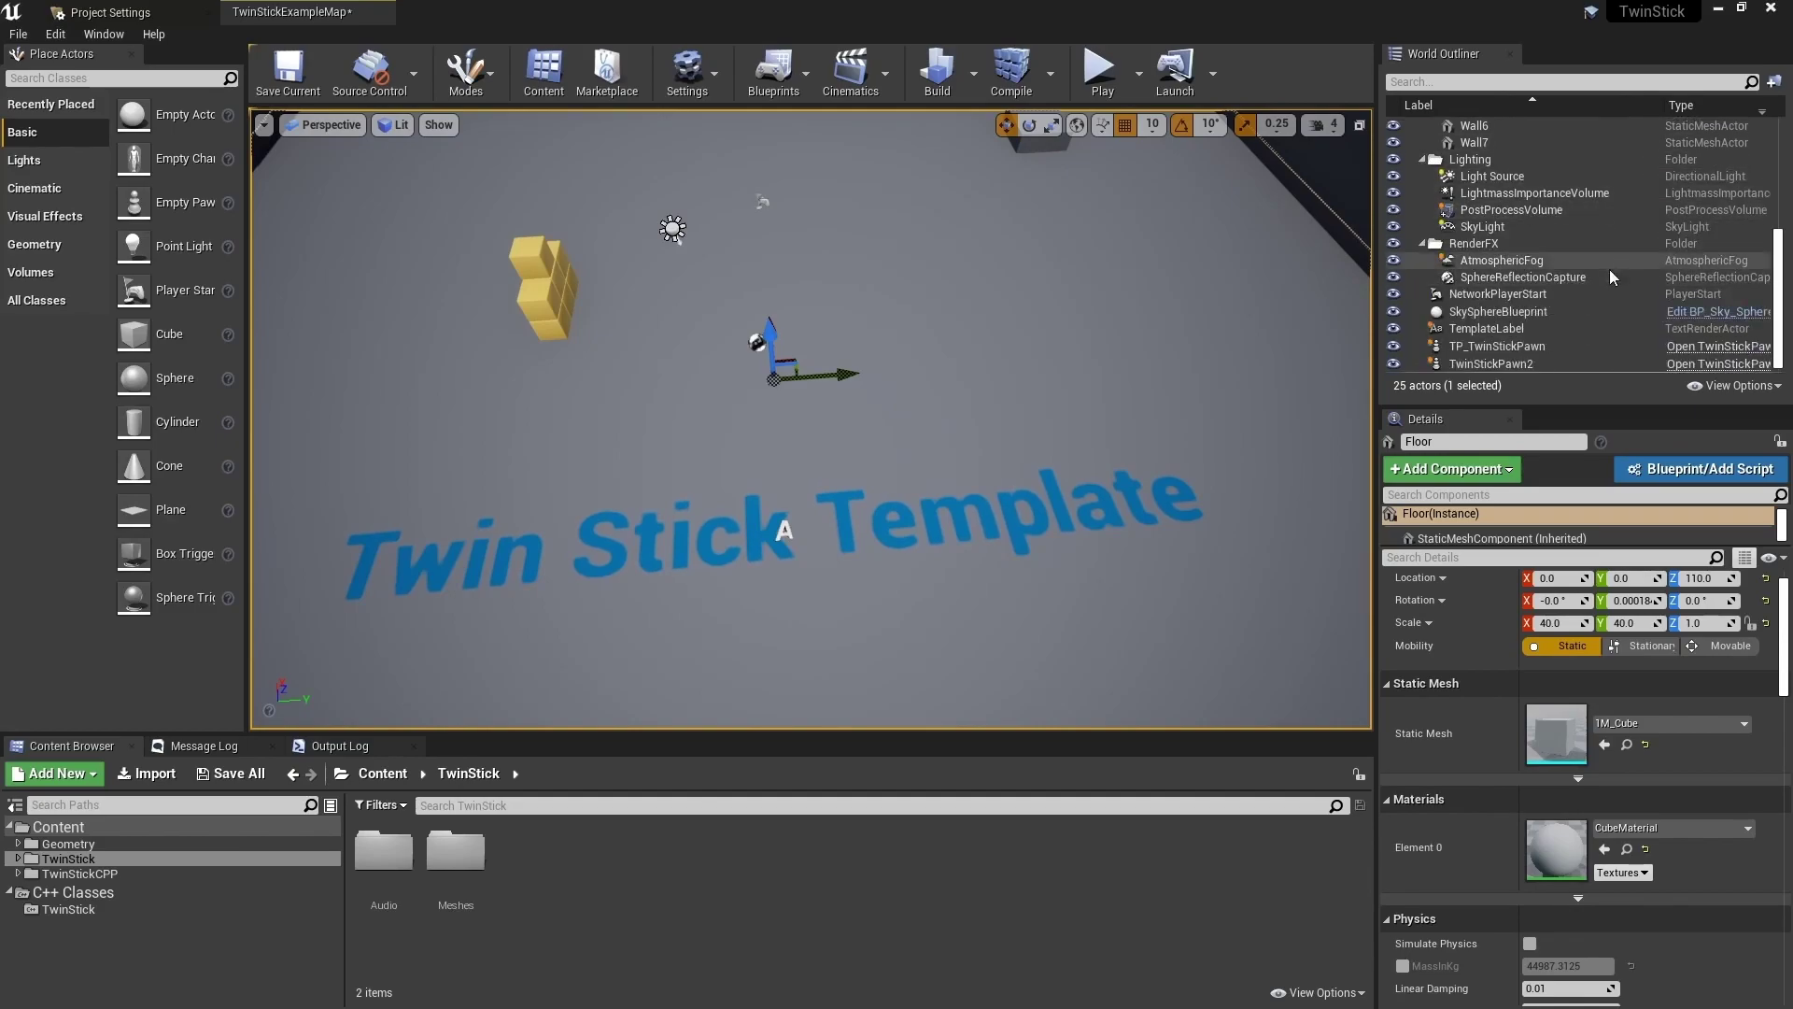
left_click(1526, 344)
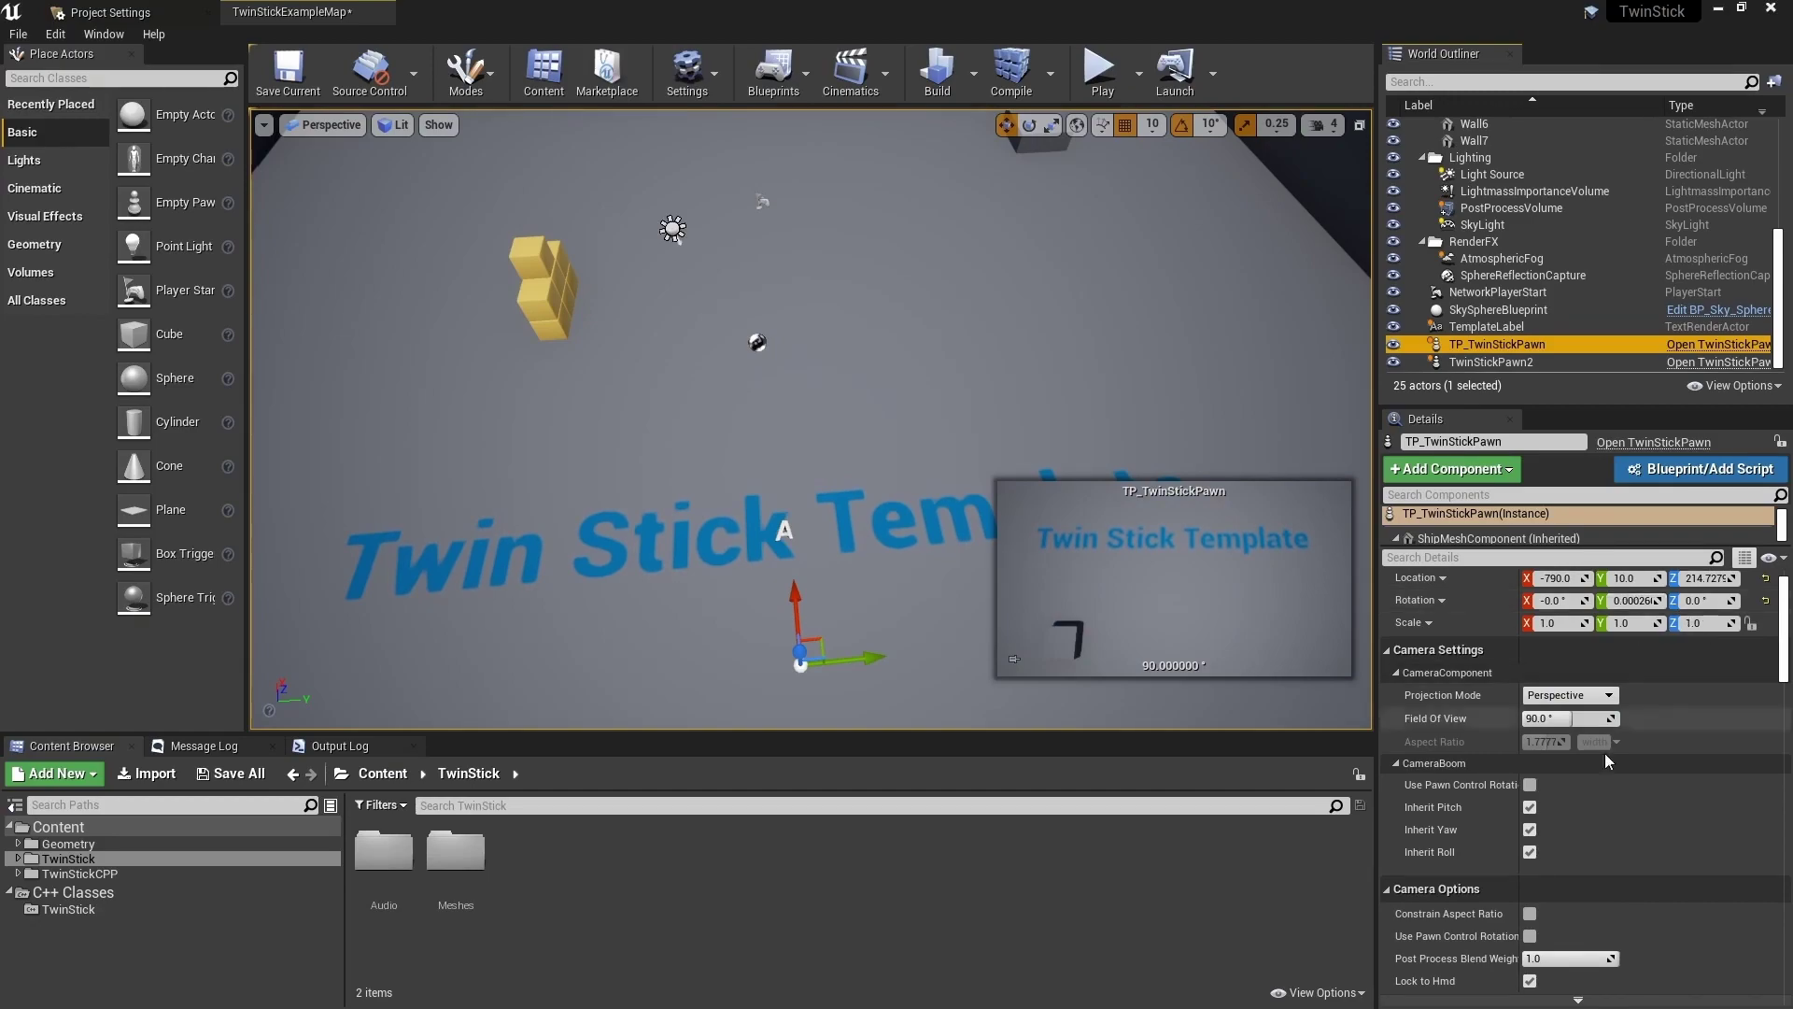
scroll(1587, 852, "down", 3)
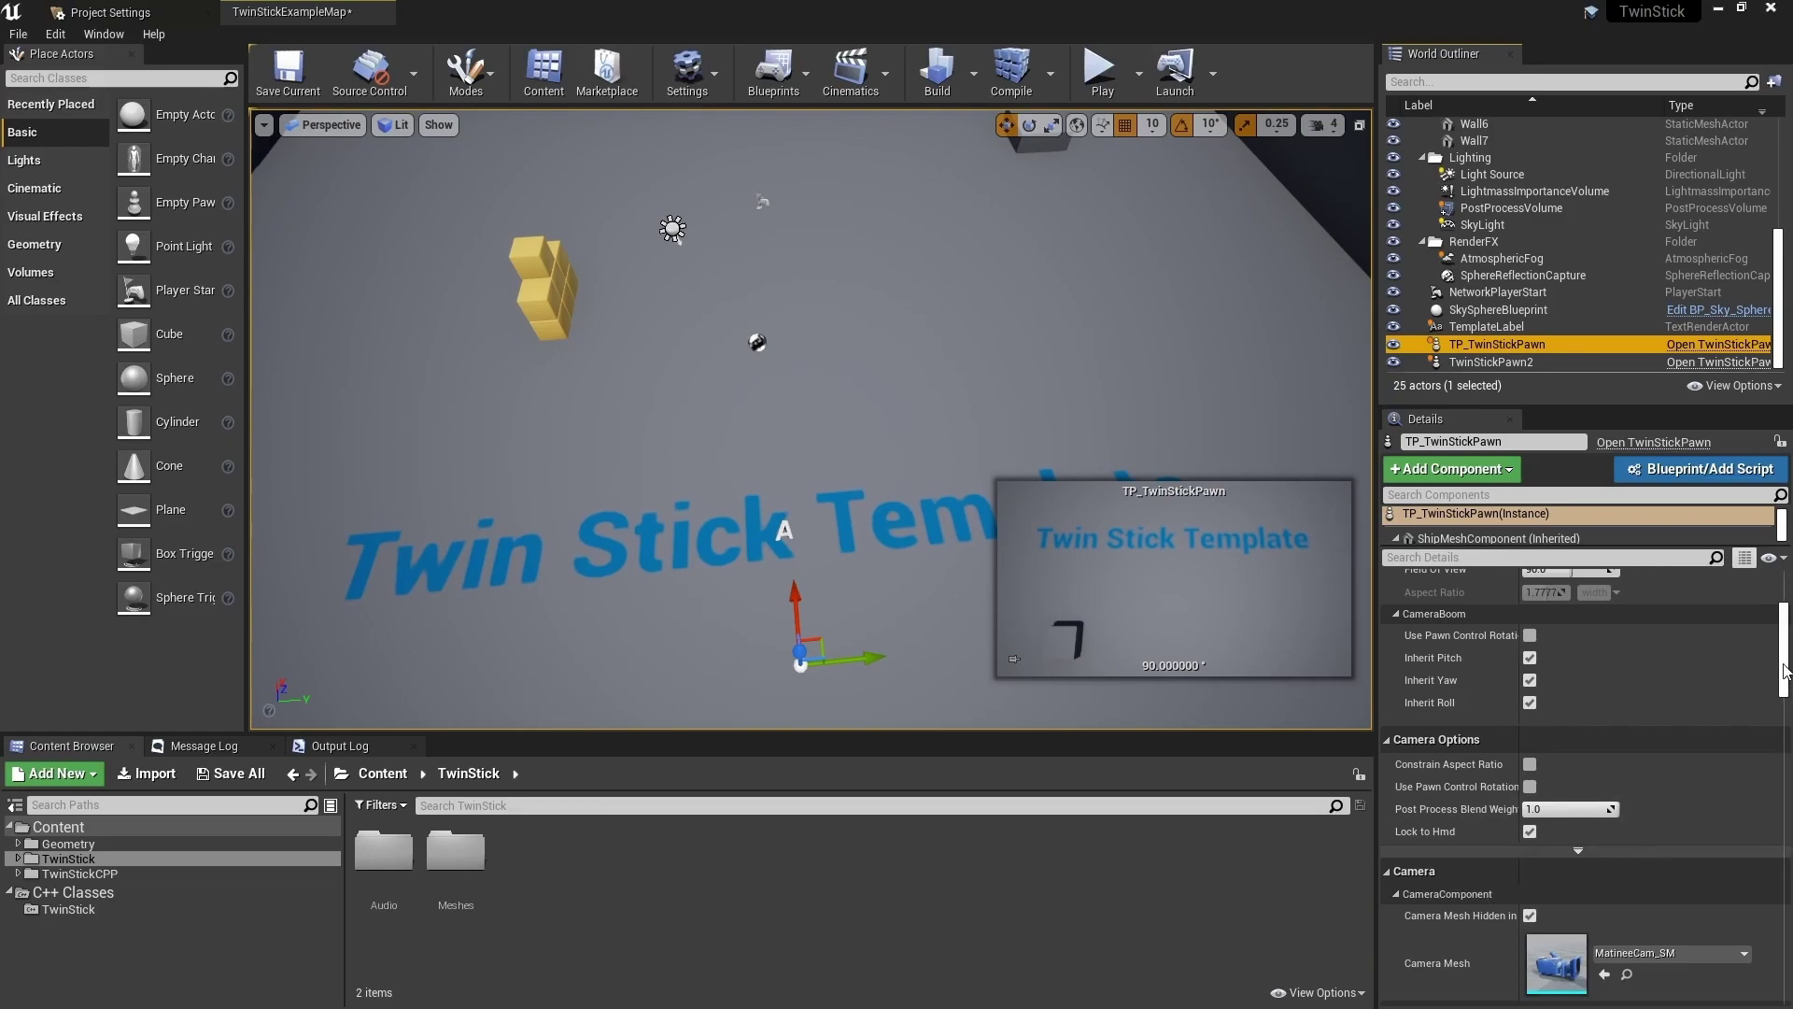
left_click_drag(1784, 674, 1784, 896)
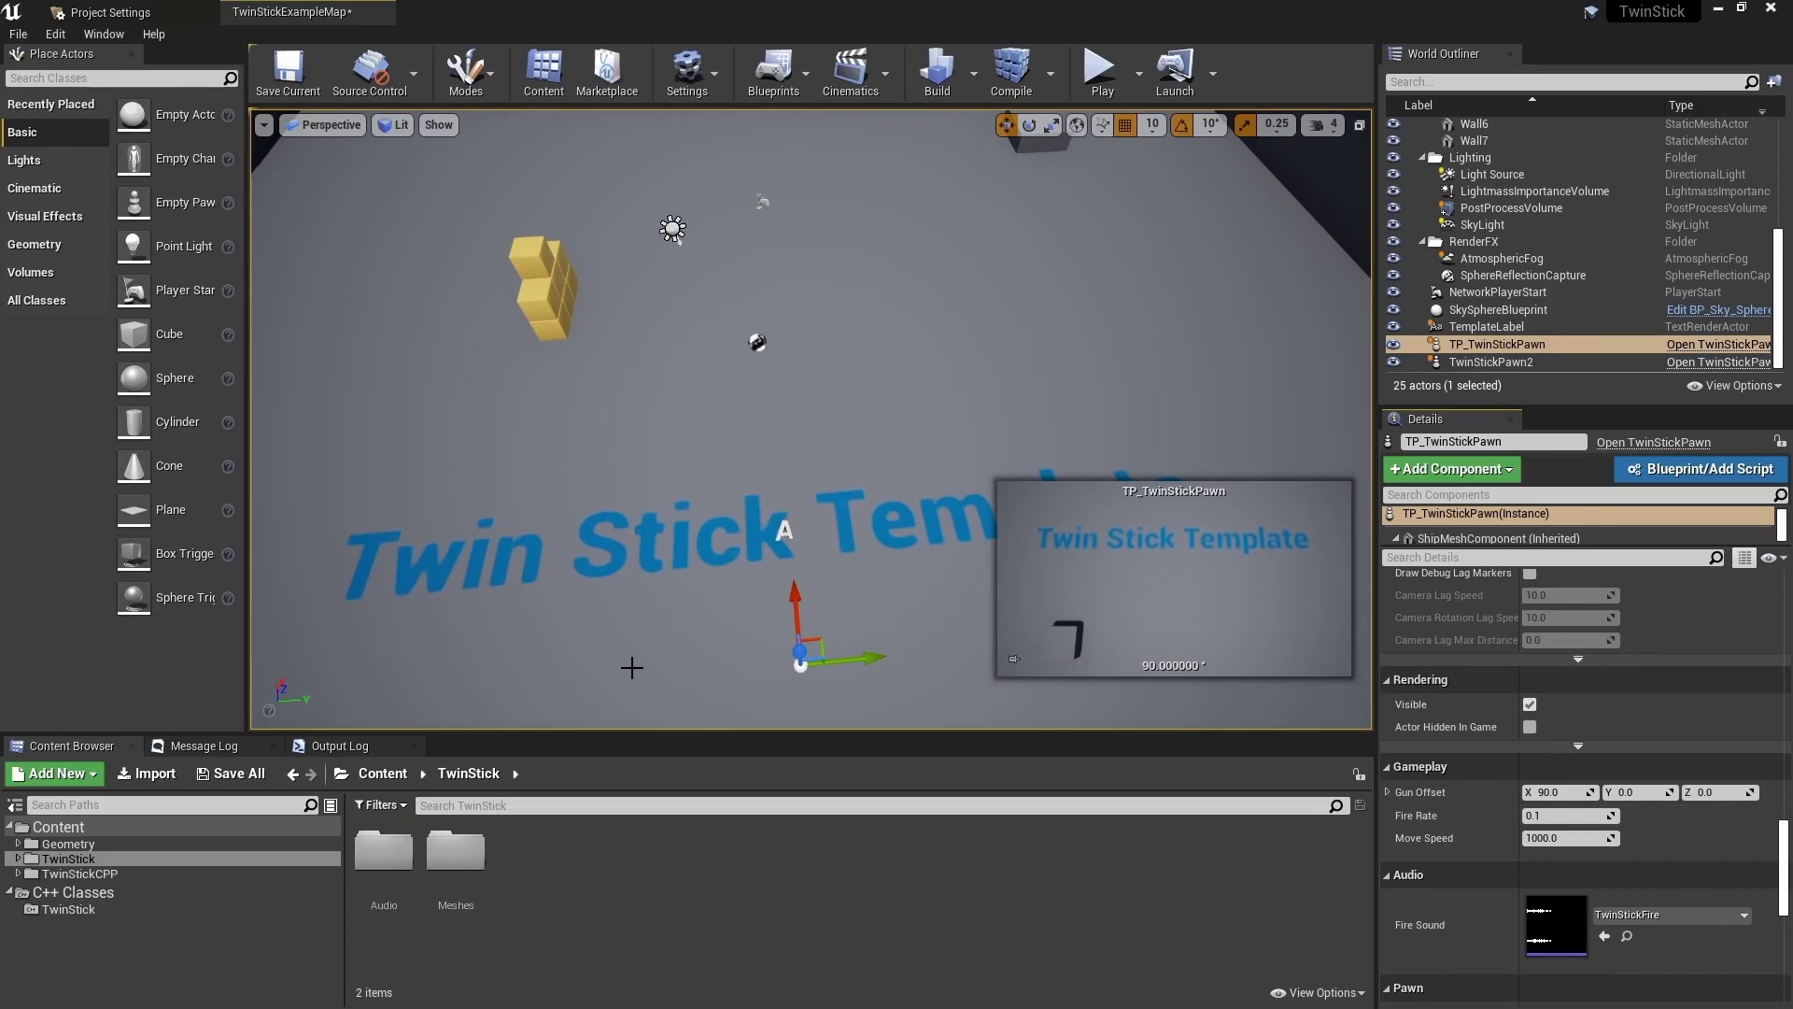
- Delete TP_TwinStickPawn, place a Player Start on the template text, and test-play the level
key("Delete")
left_click_drag(144, 304, 784, 512)
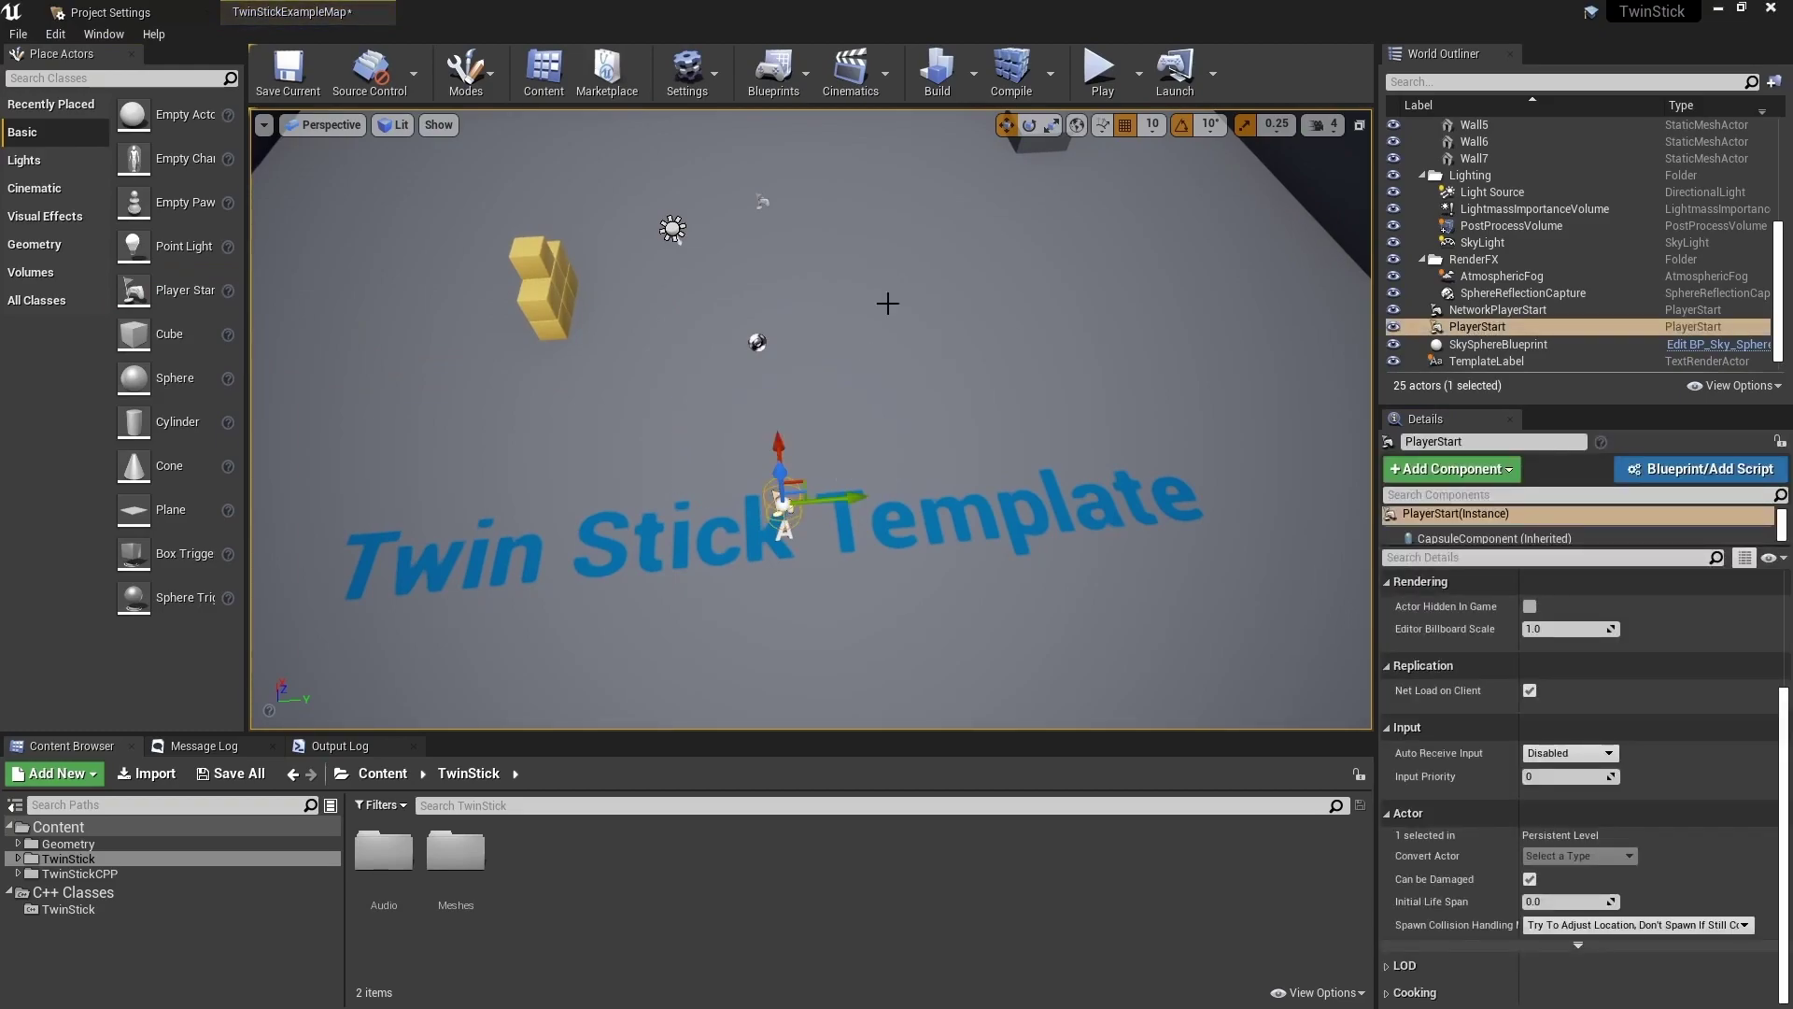
left_click(1100, 75)
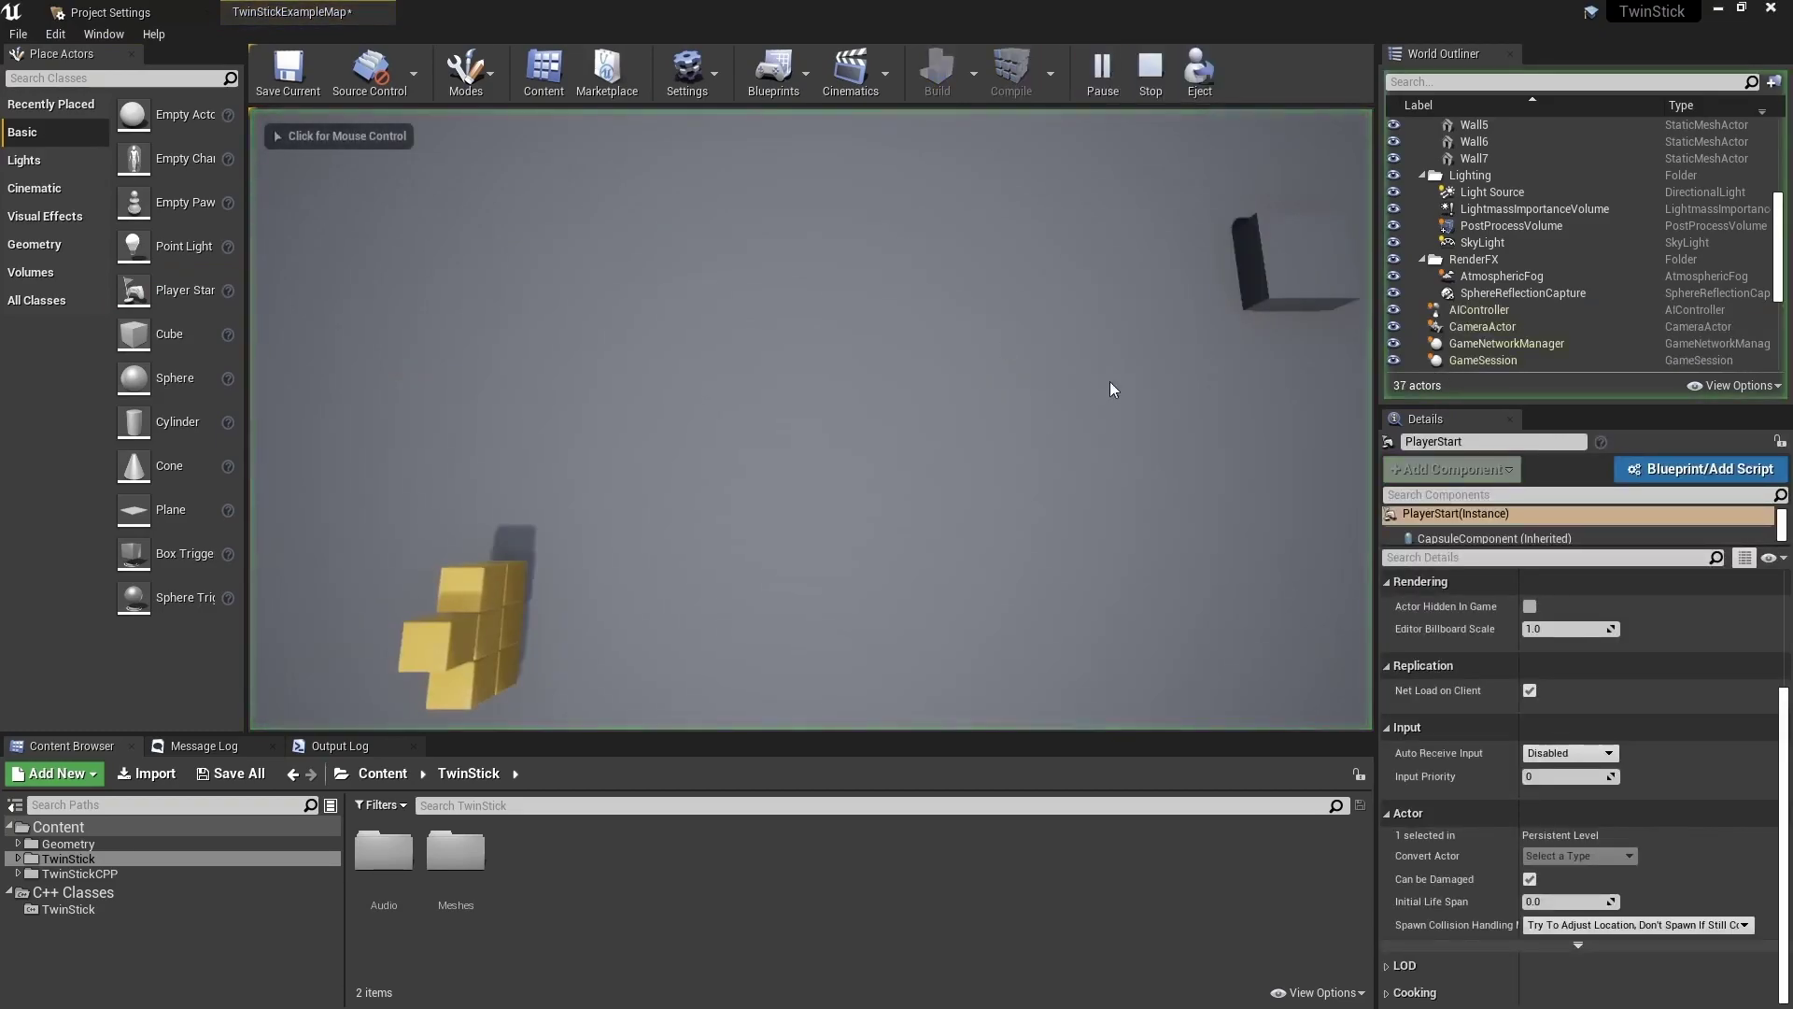
scroll(1512, 266, "down", 3)
scroll(1512, 265, "down", 4)
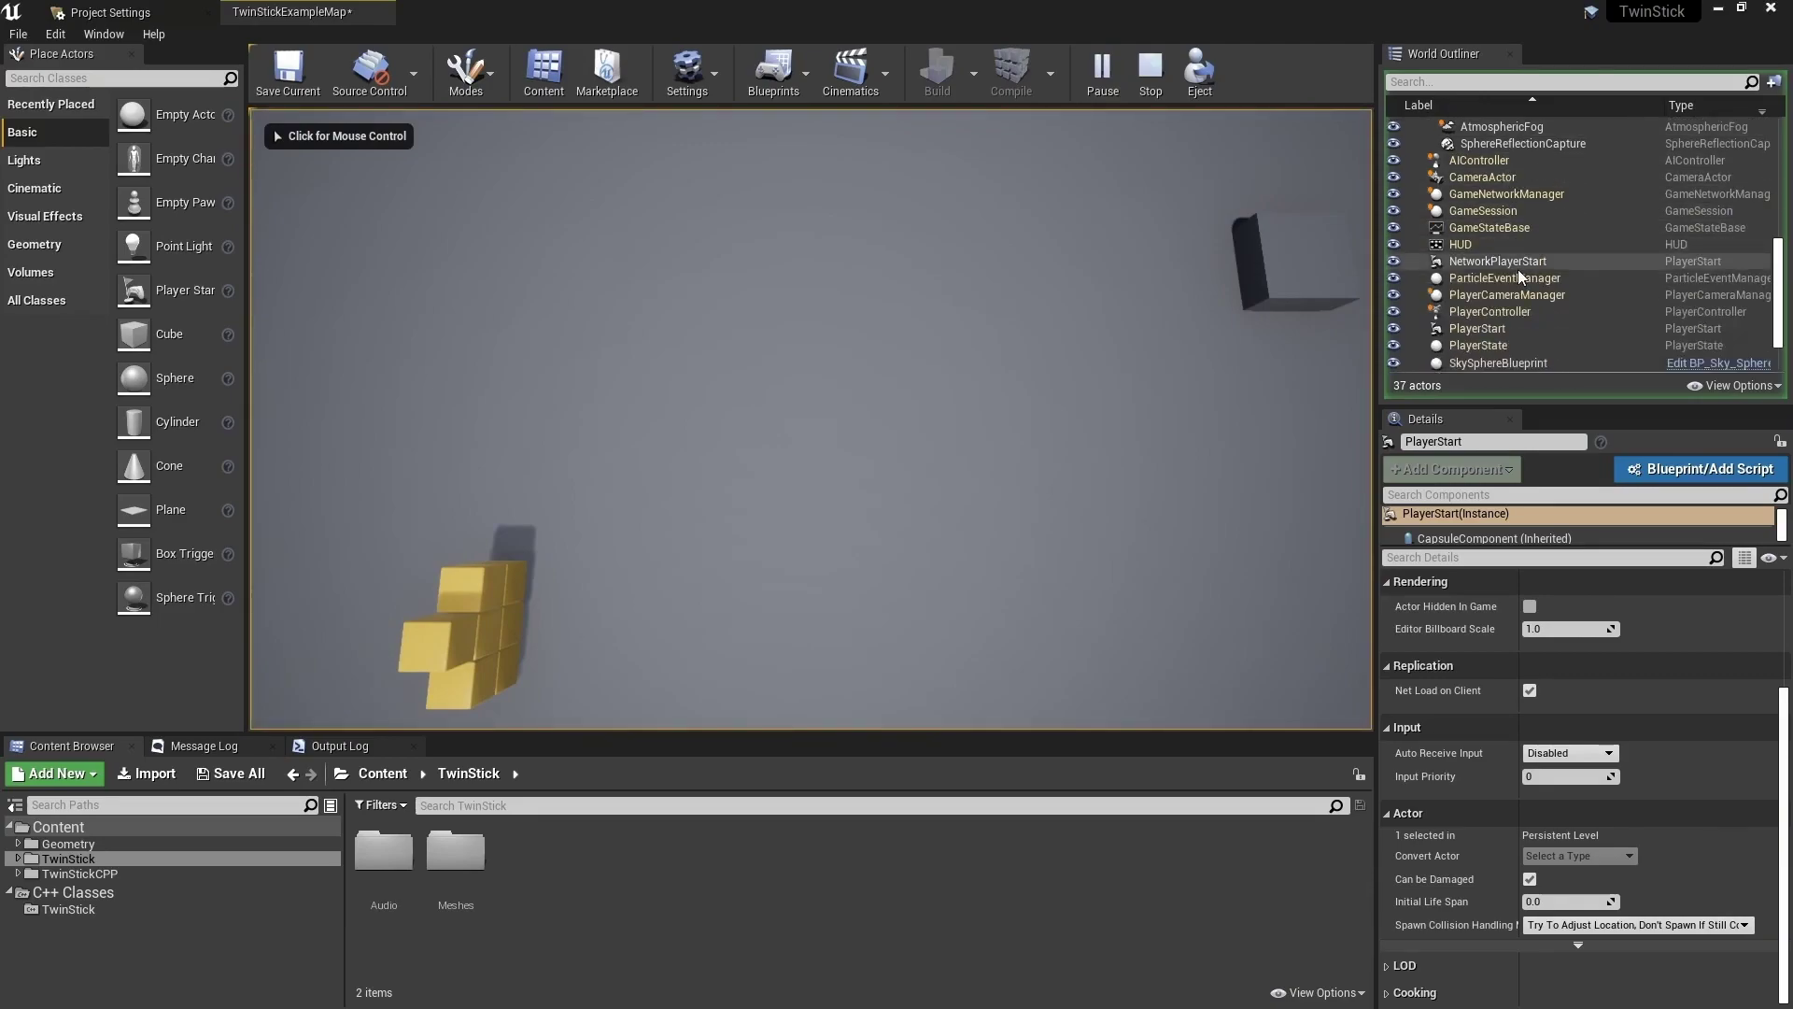
left_click(1067, 387)
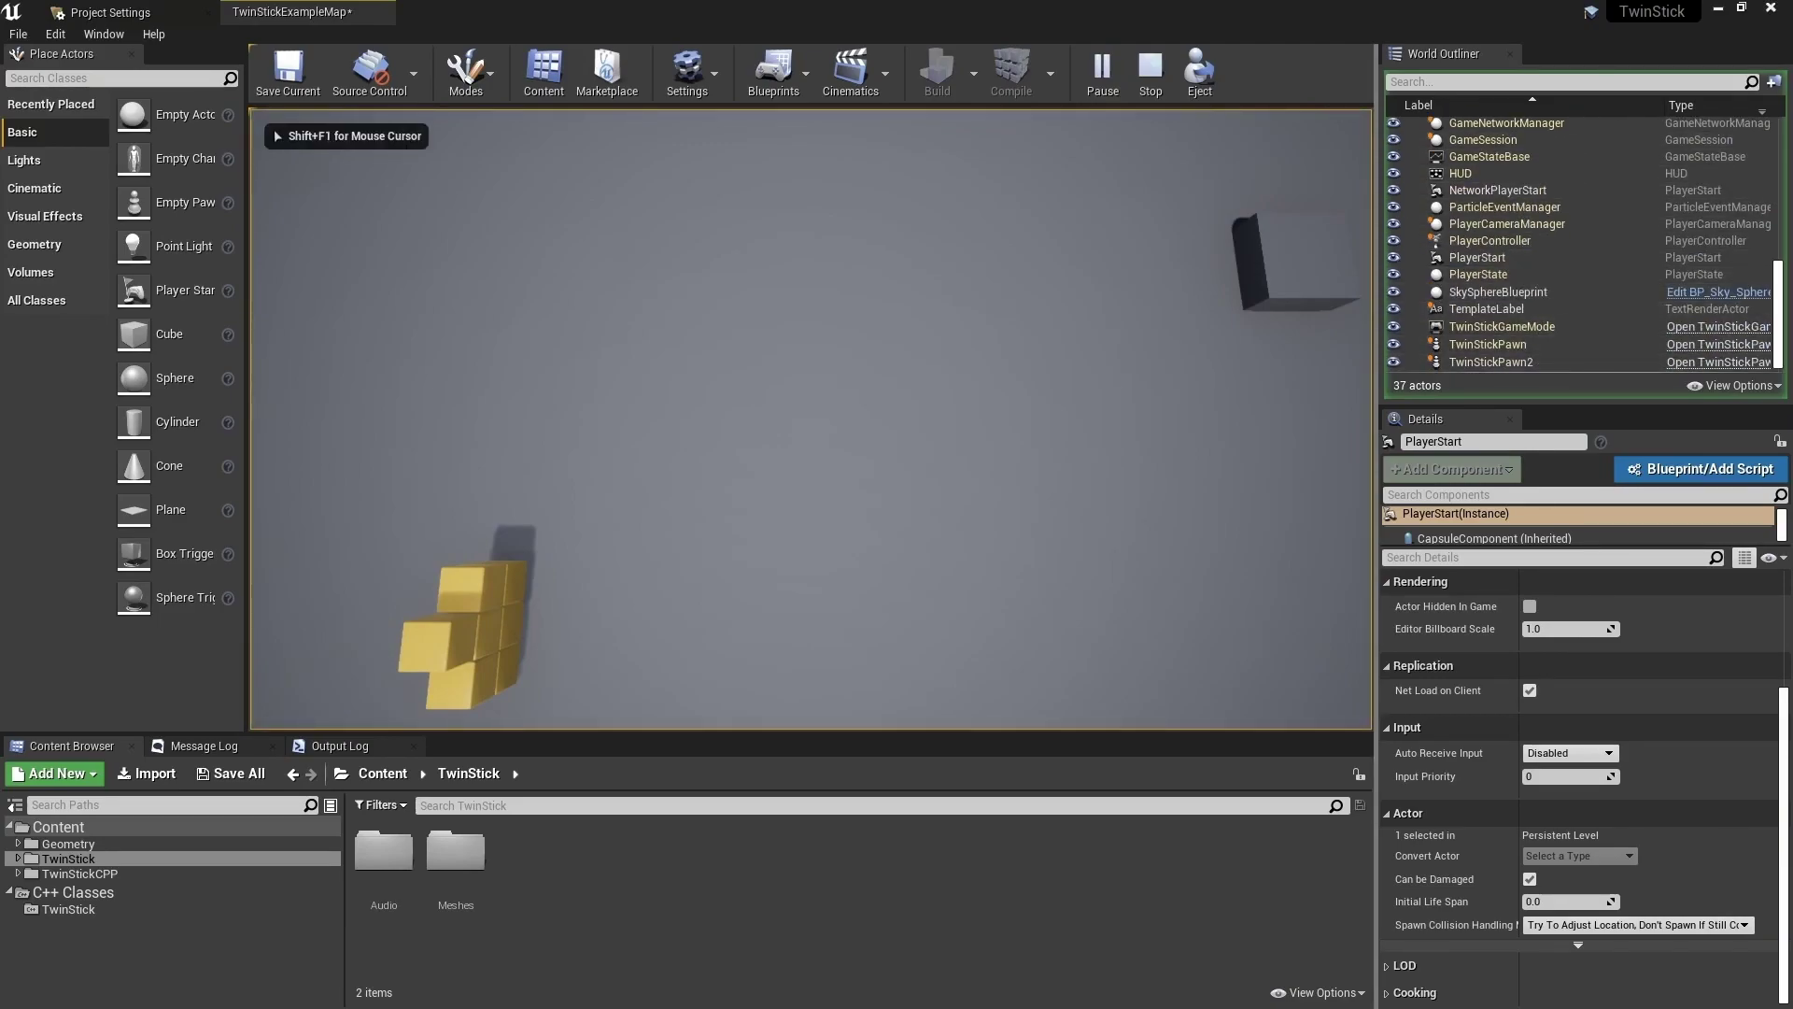
key("d")
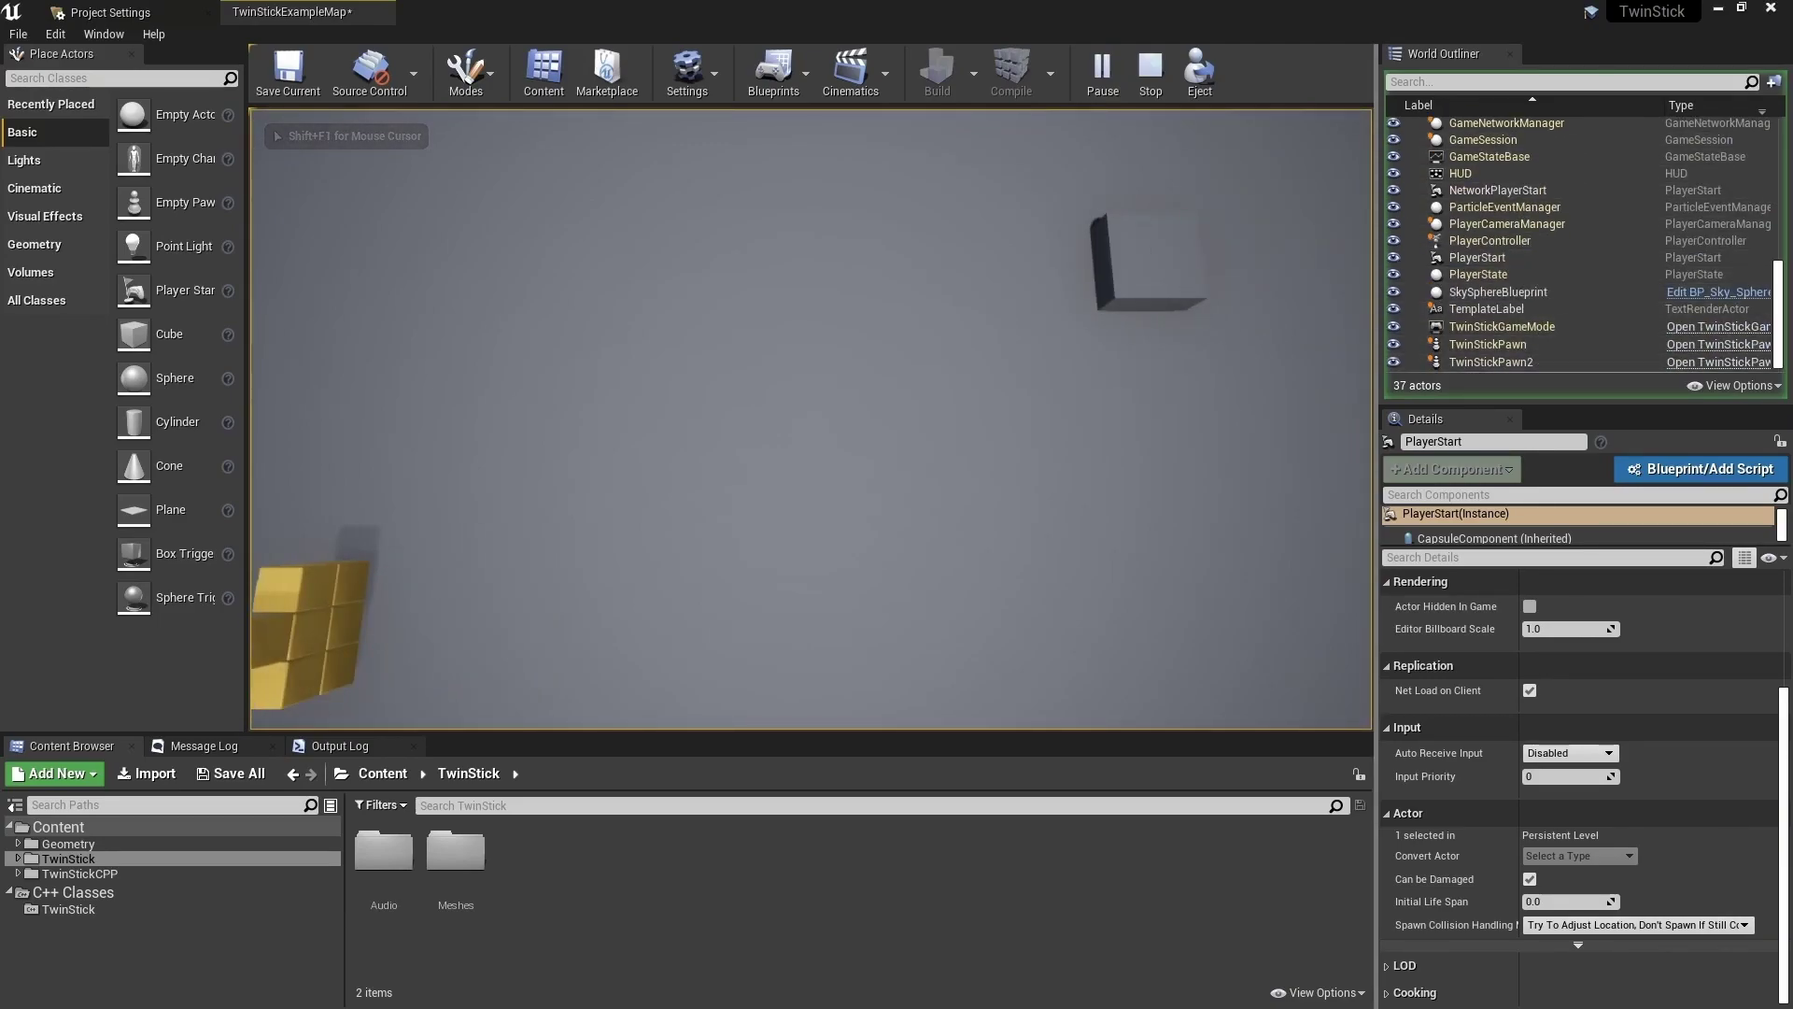
key("Escape")
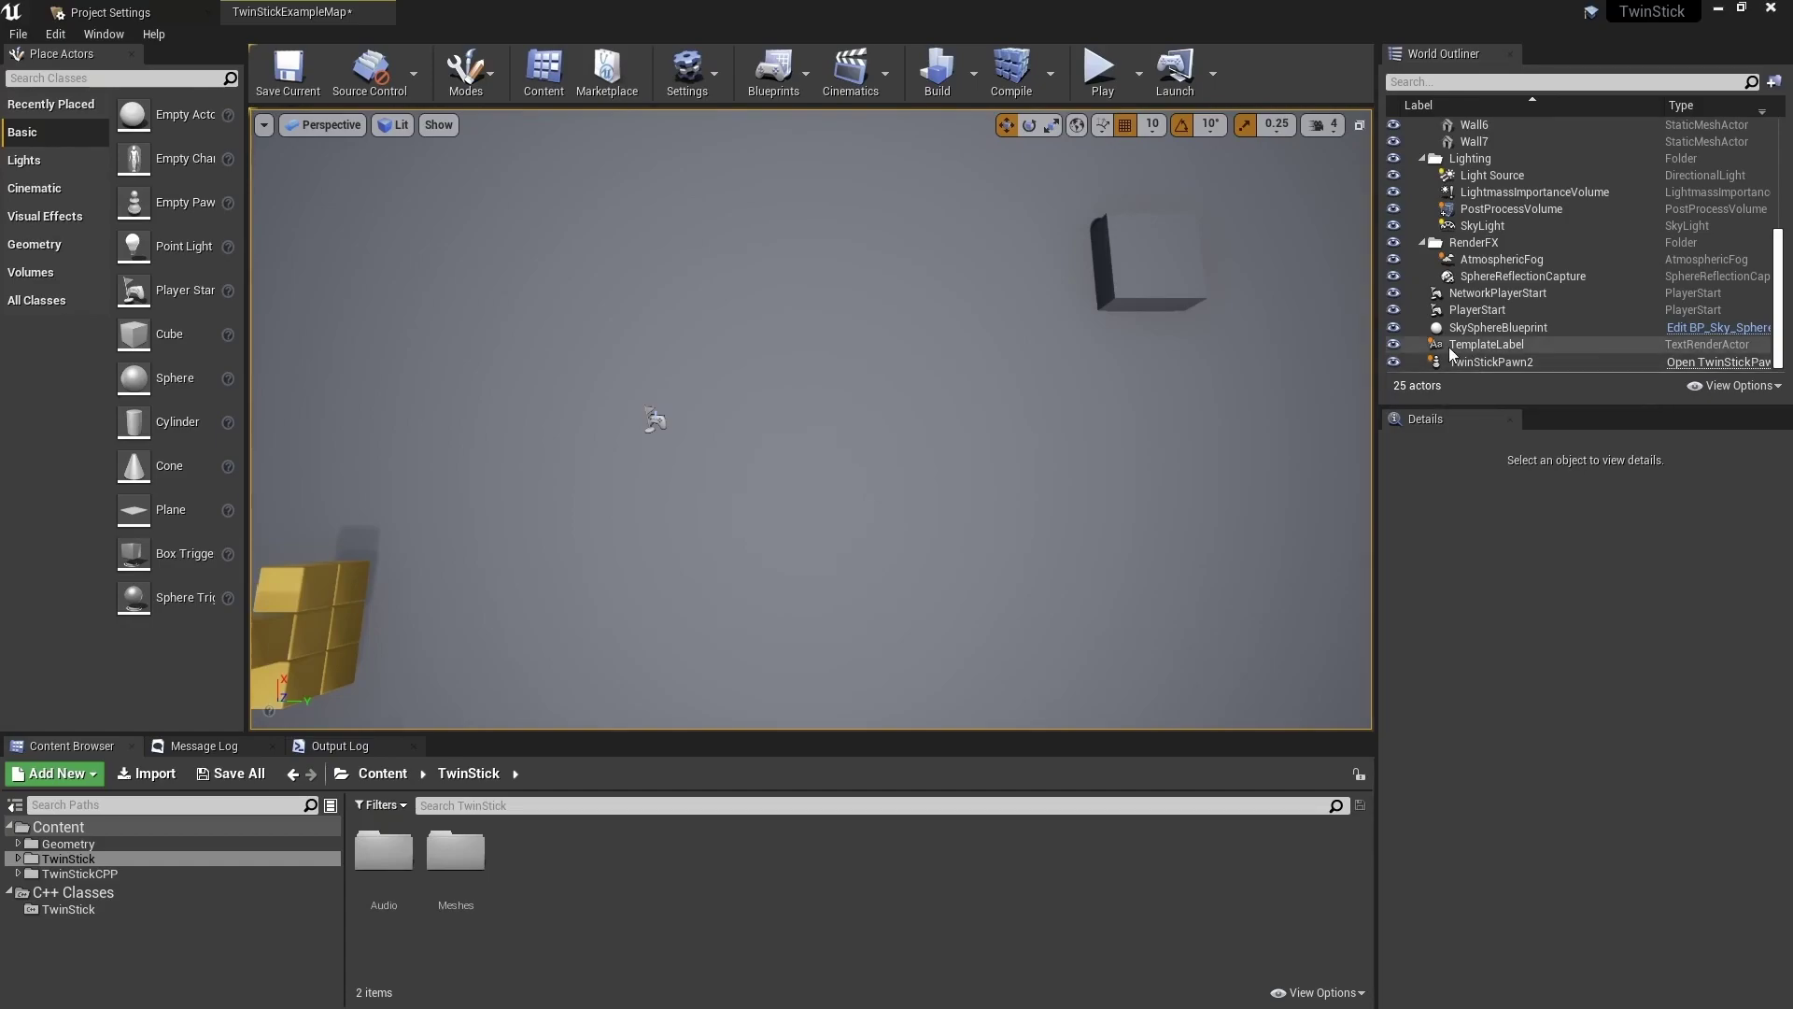
- Delete TwinStickPawn2 and play the level again with no placed pawns
left_click(1485, 362)
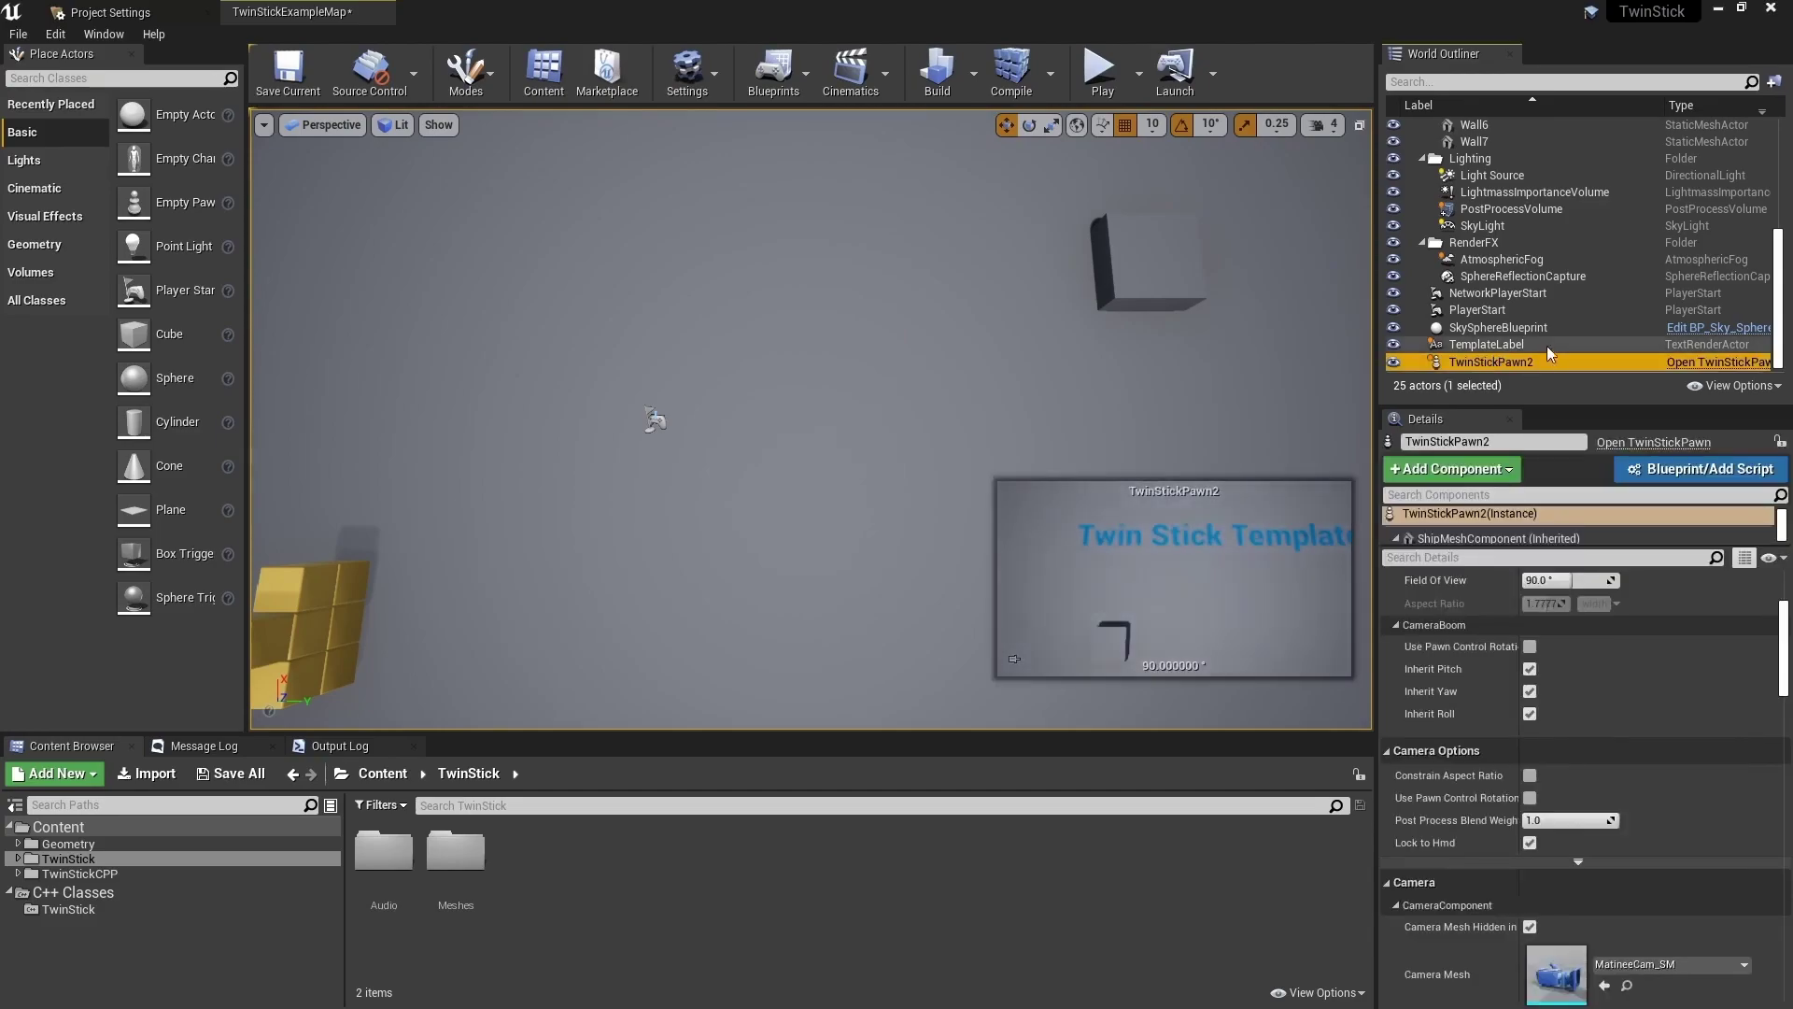
key("Delete")
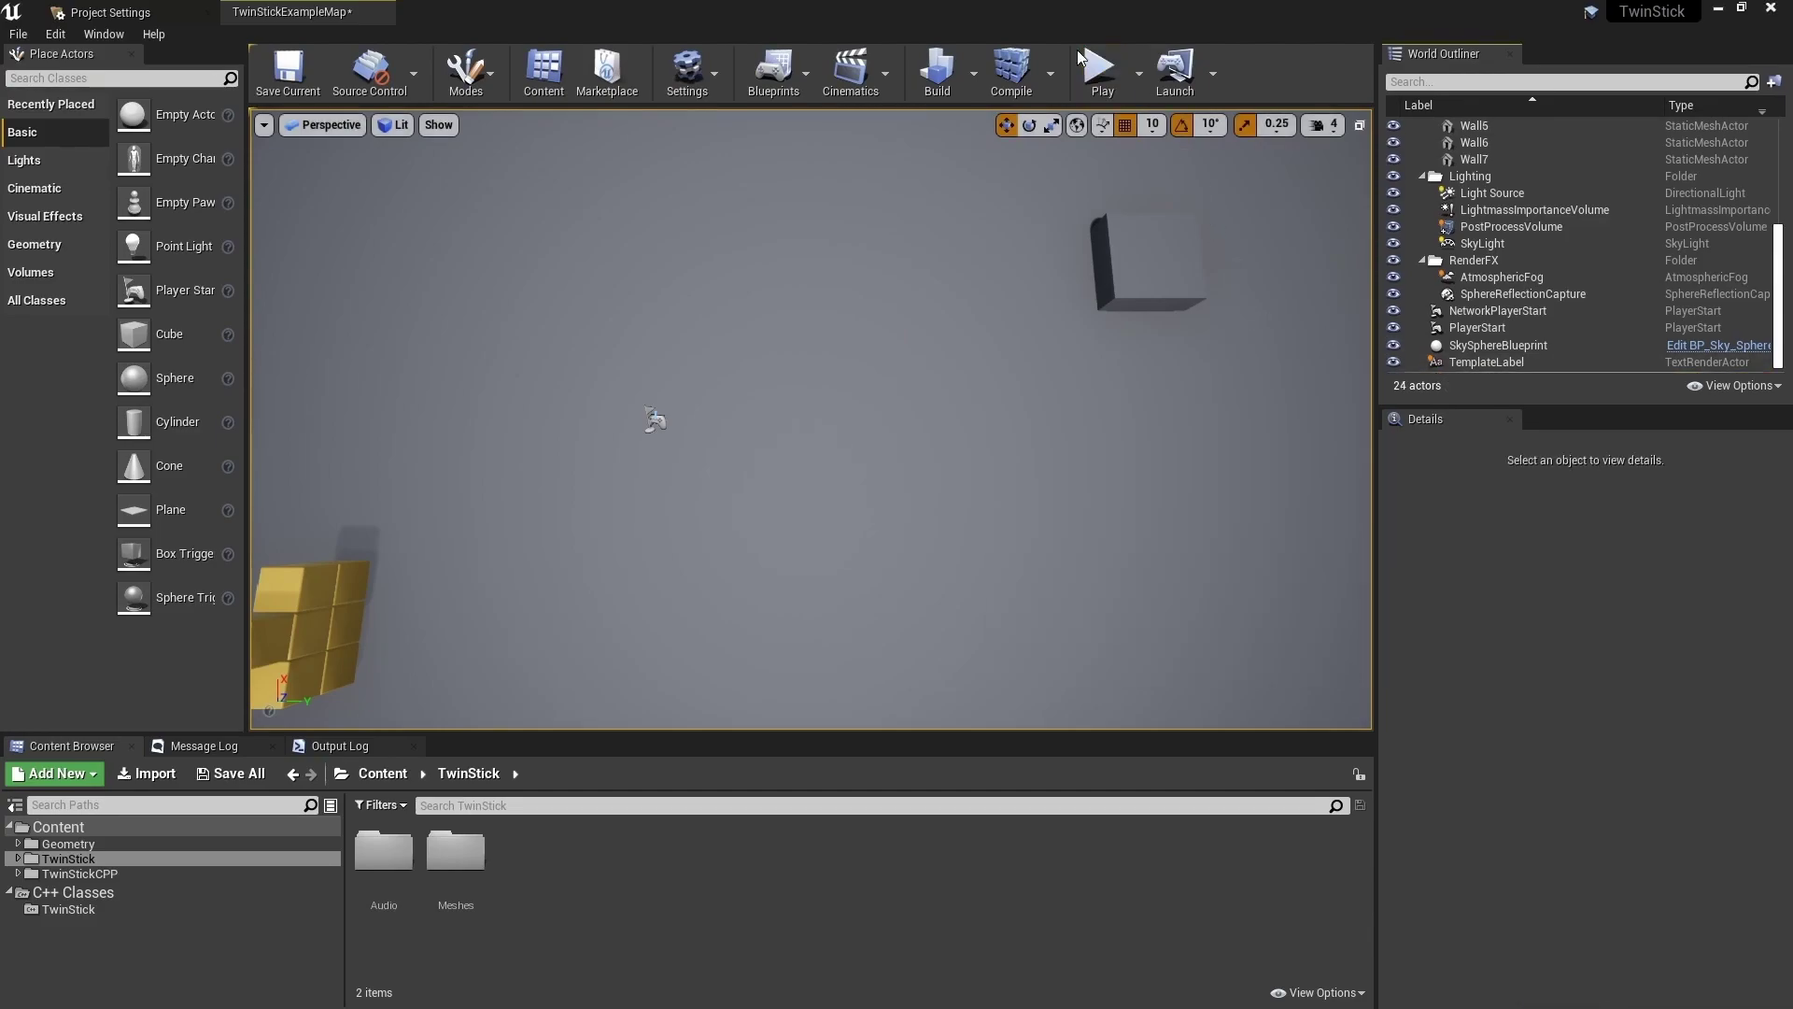
left_click(1094, 67)
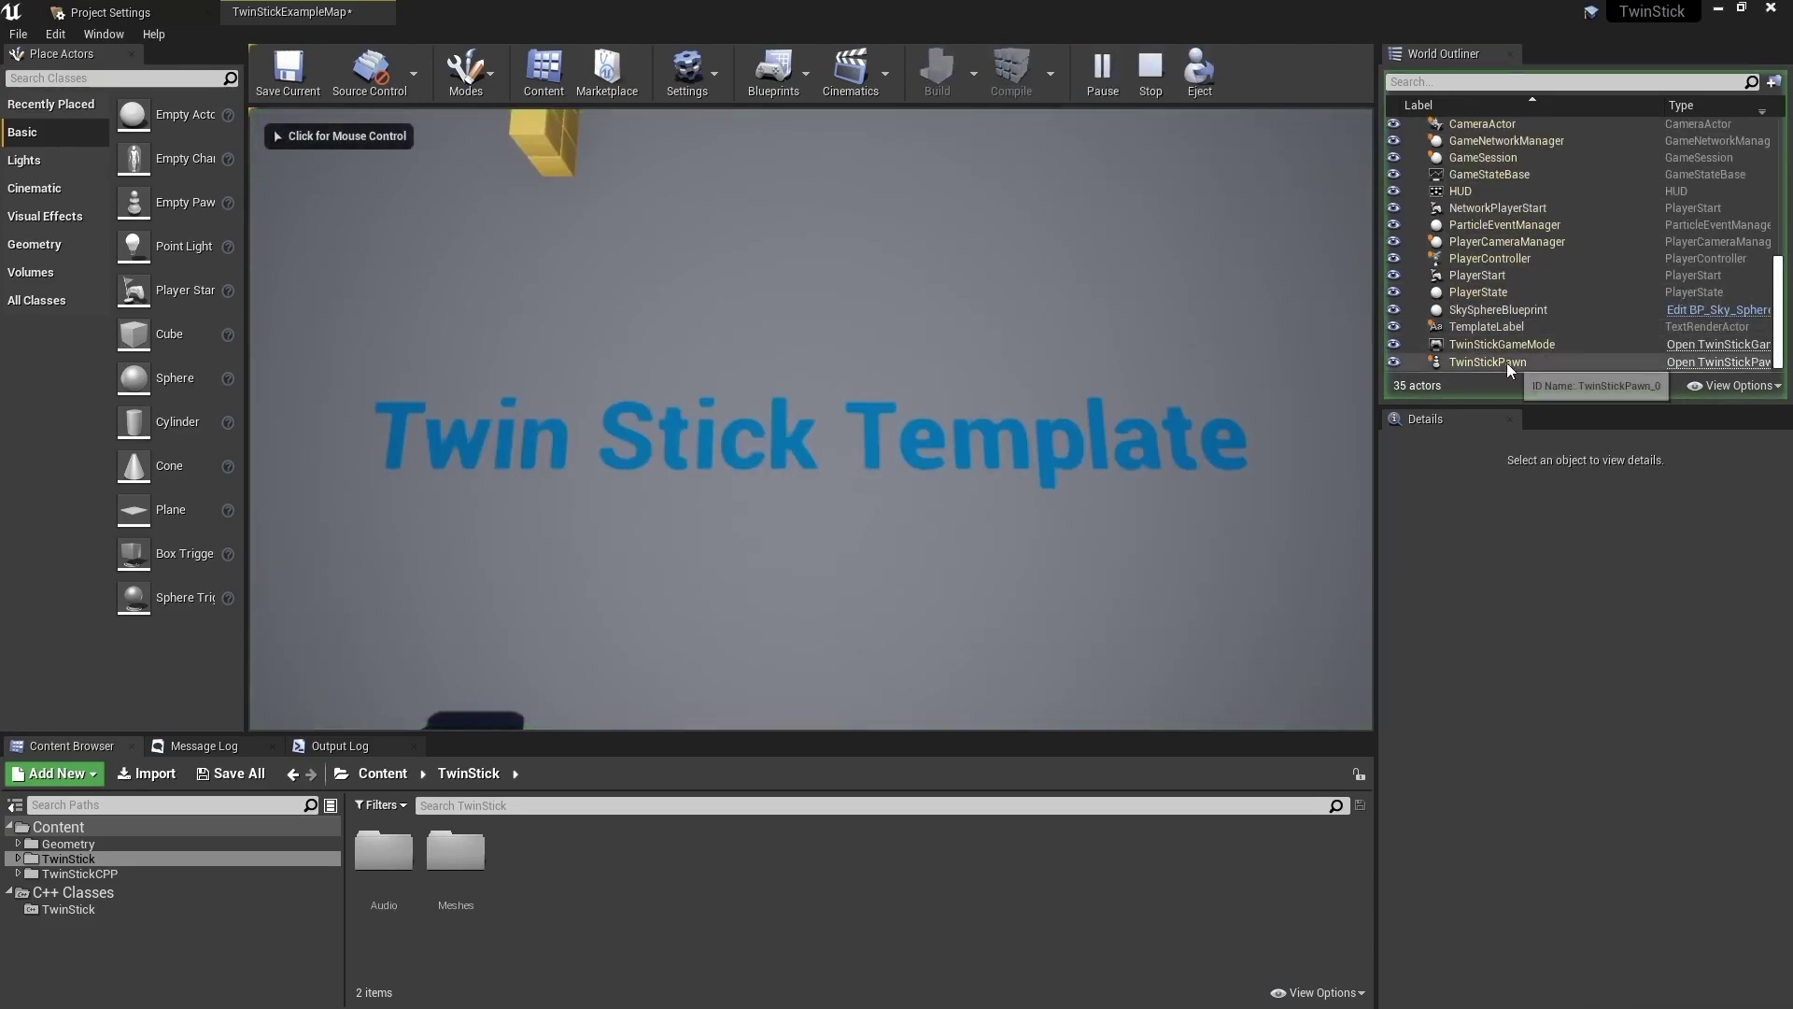
- Stop play, check Project Settings Maps & Modes, then browse the TwinStick C++ classes folder
left_click(1150, 70)
left_click(111, 12)
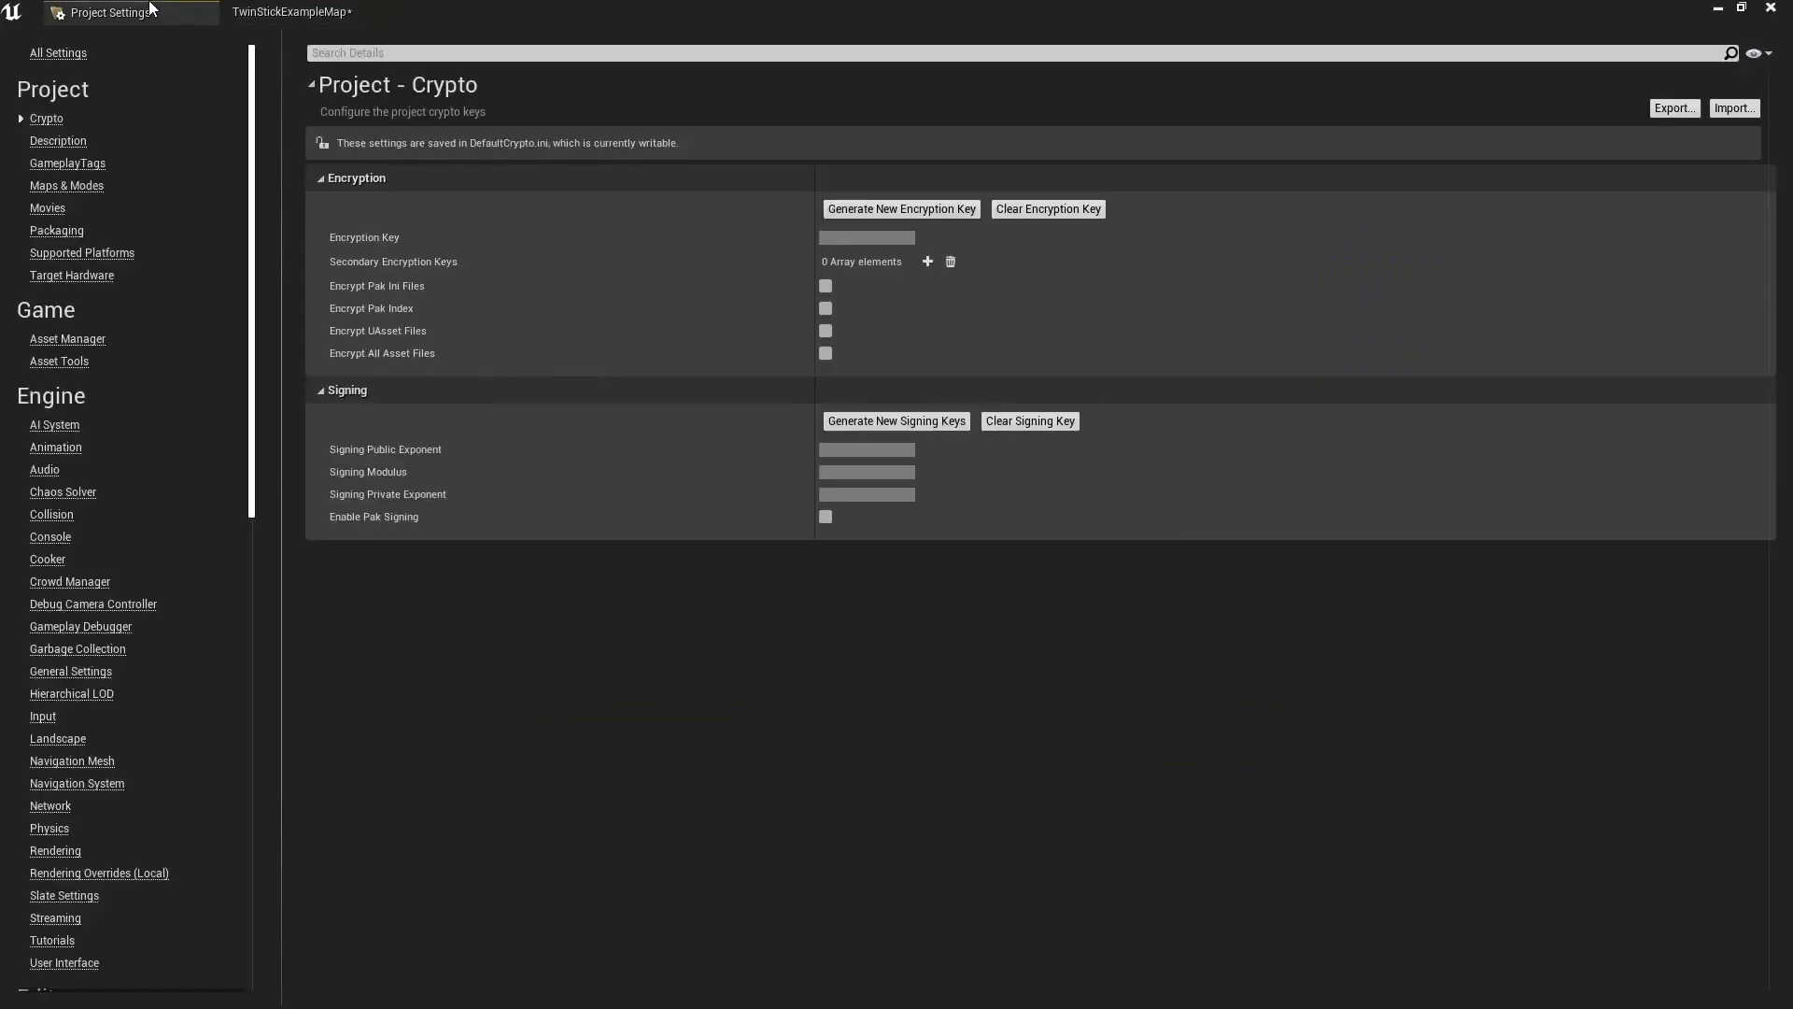
left_click(71, 186)
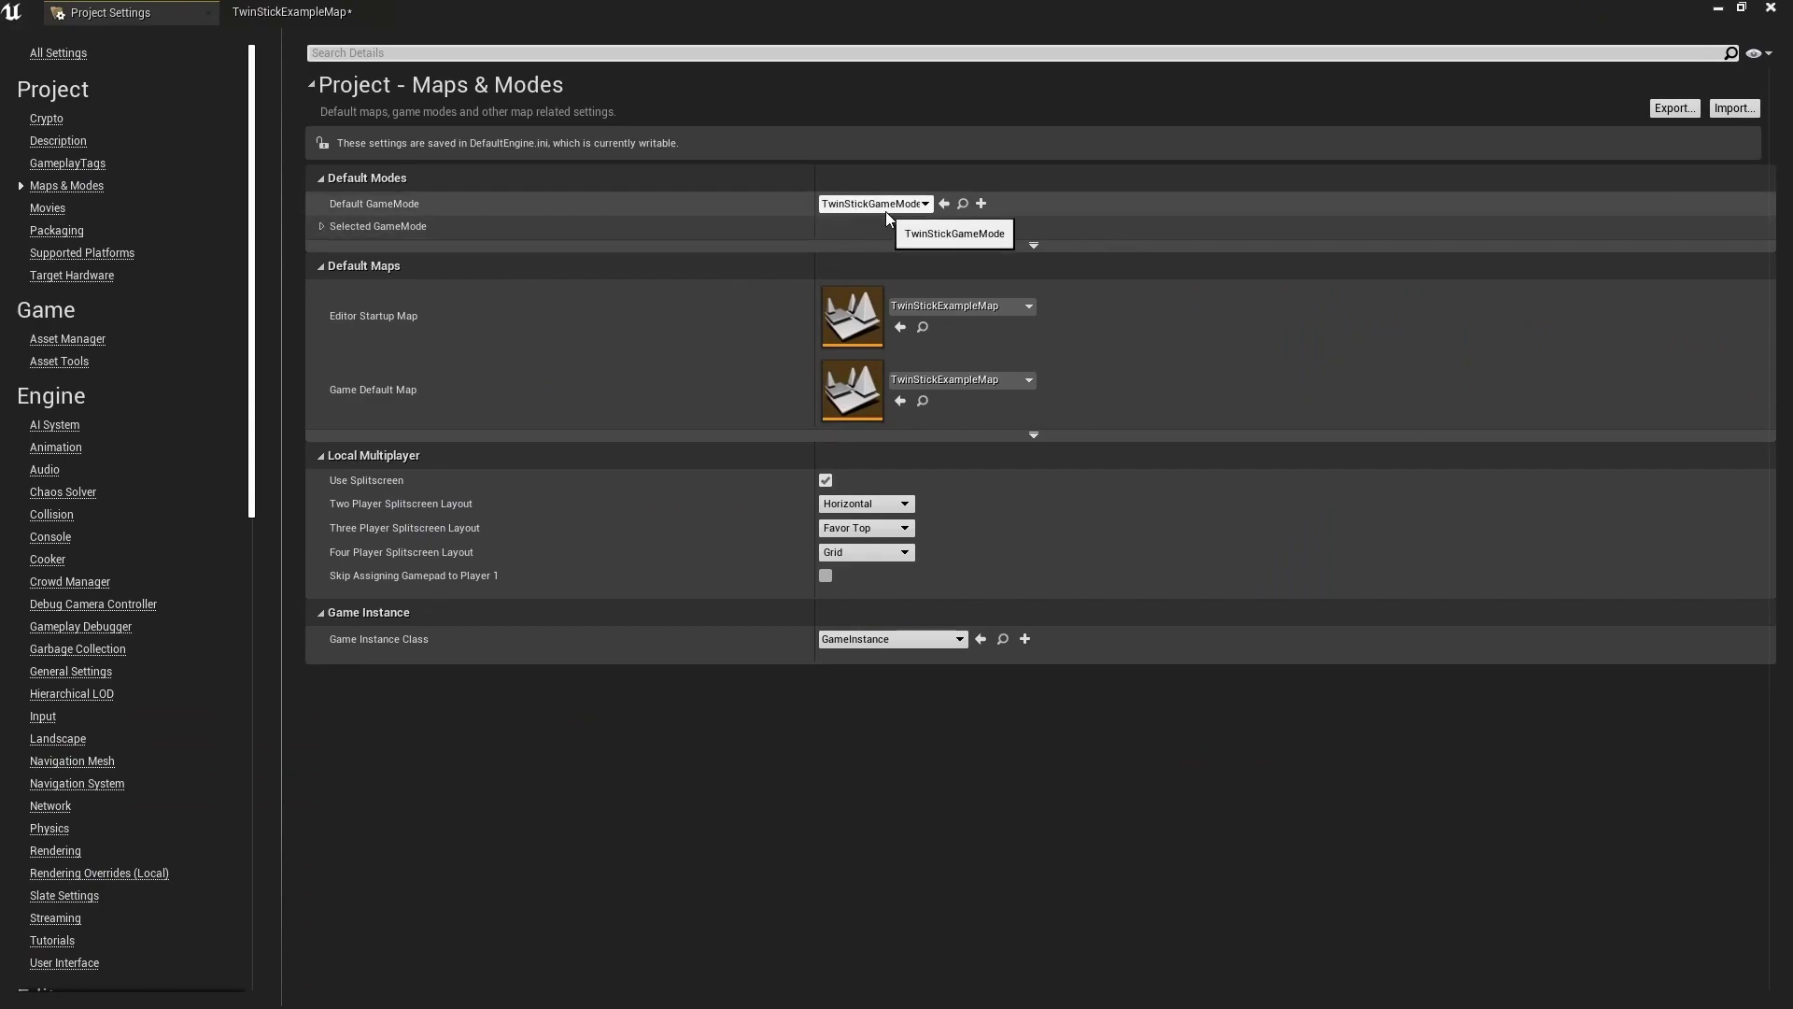
left_click(364, 12)
left_click(160, 912)
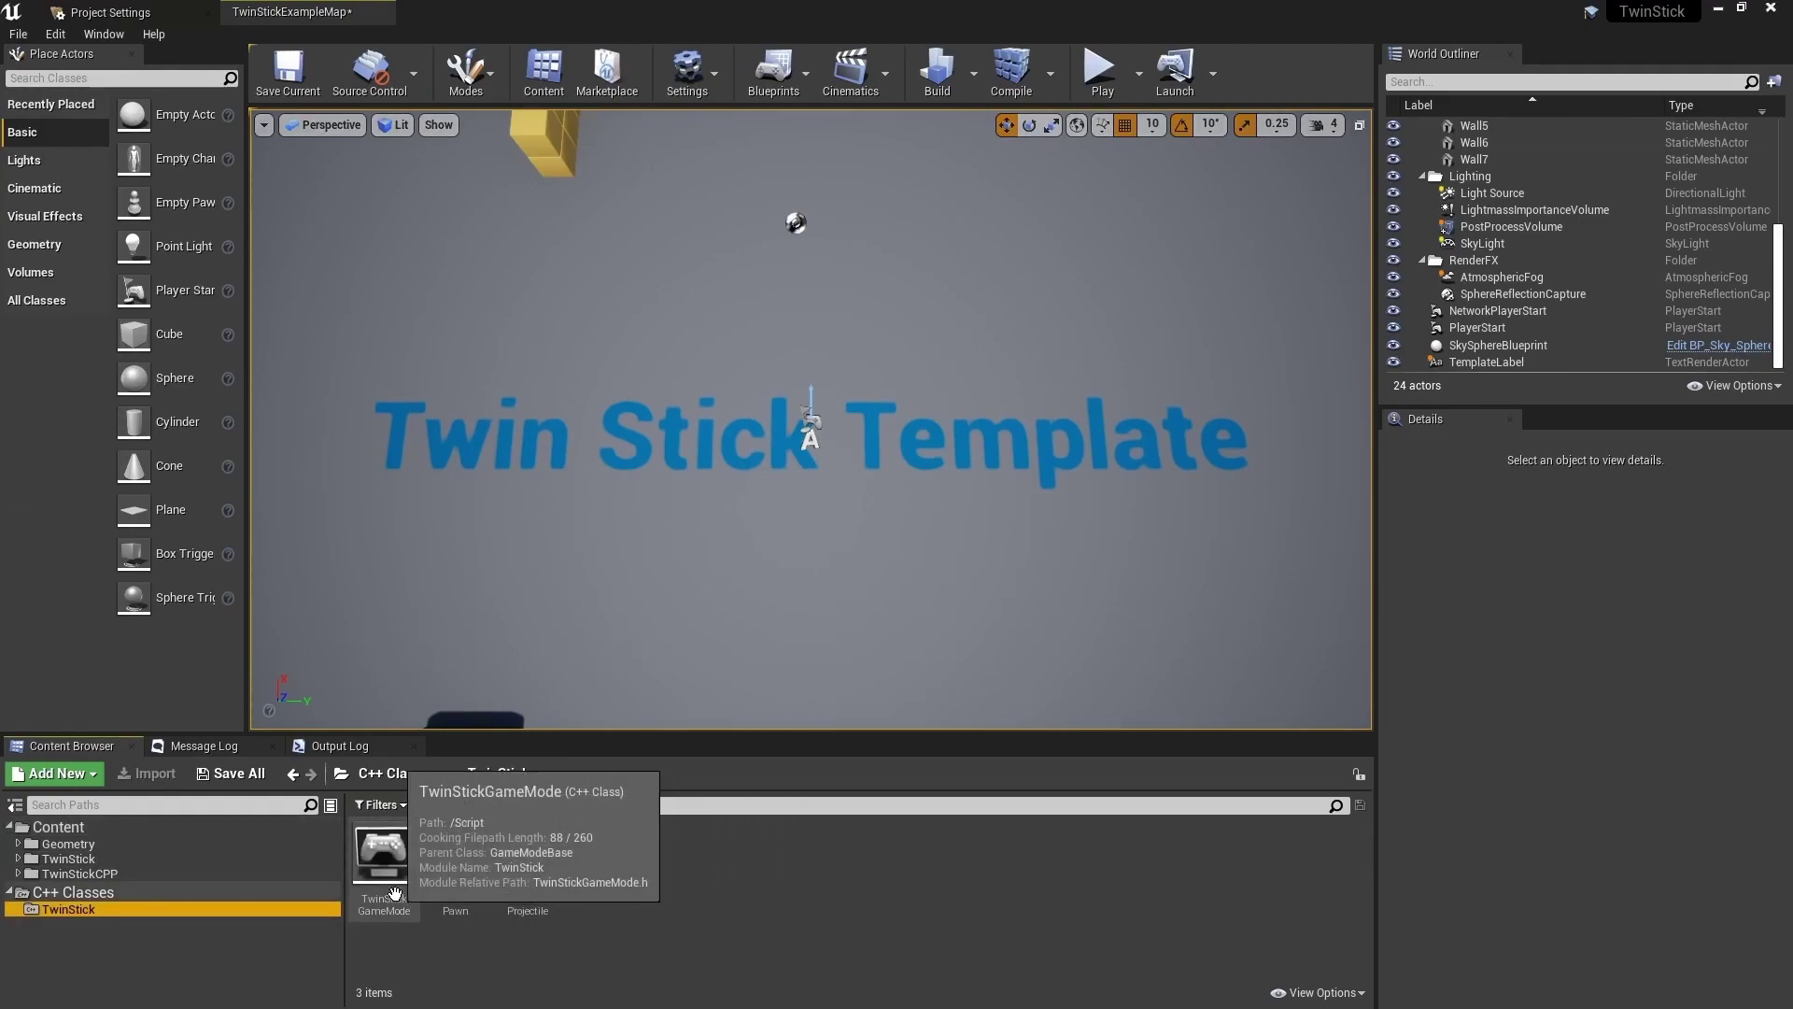
left_click(111, 13)
left_click(322, 226)
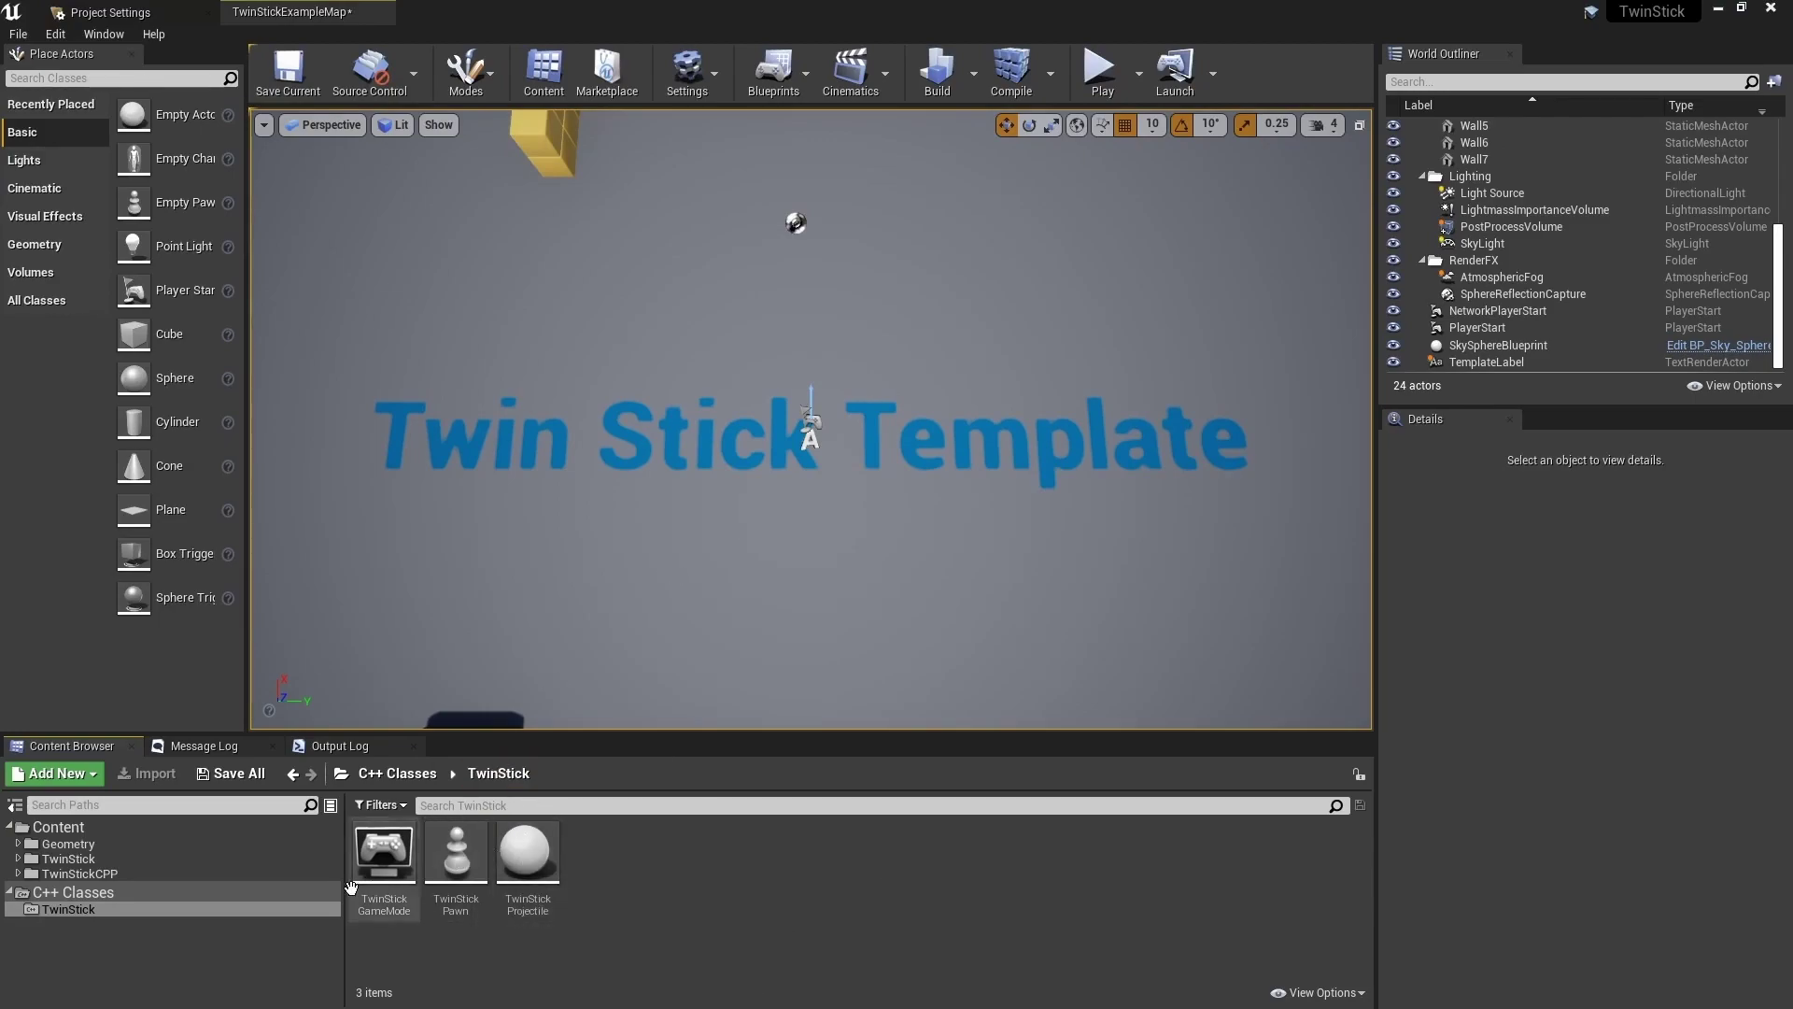
- Place a TwinStickPawn below the template text and review its details, with Auto Possess Player still Disabled
left_click_drag(455, 850, 720, 588)
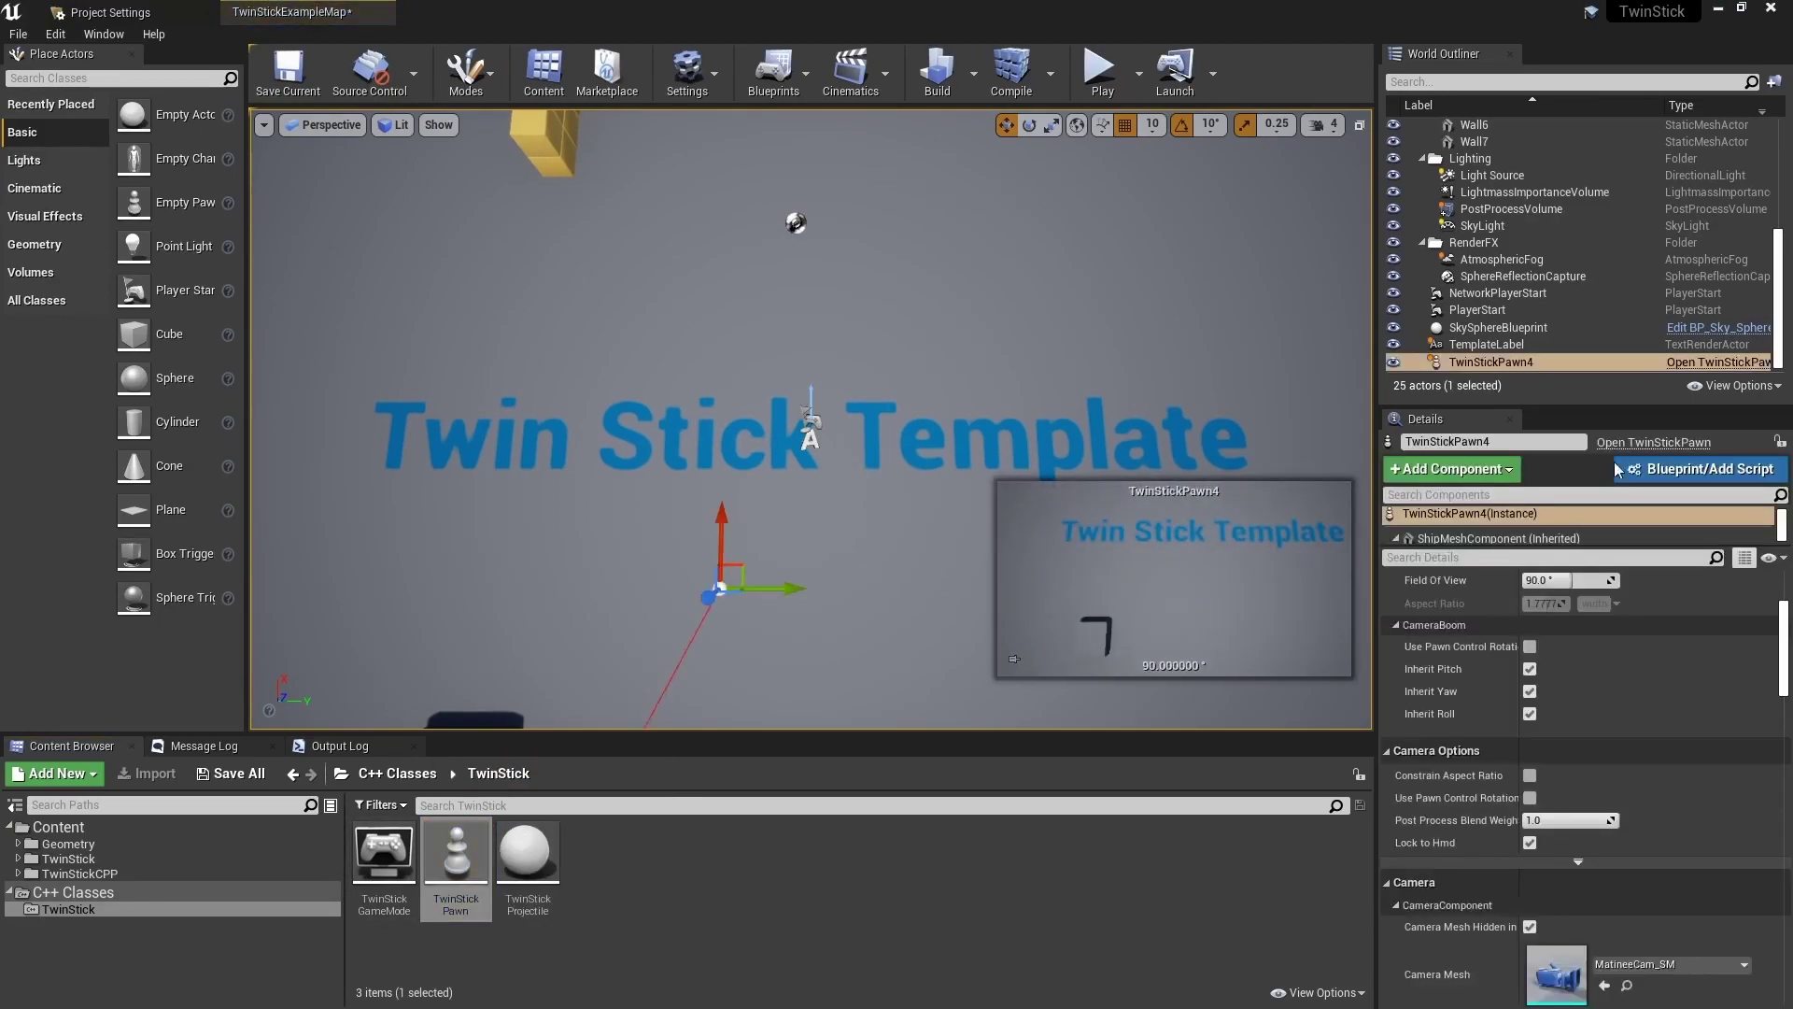
scroll(1667, 716, "down", 8)
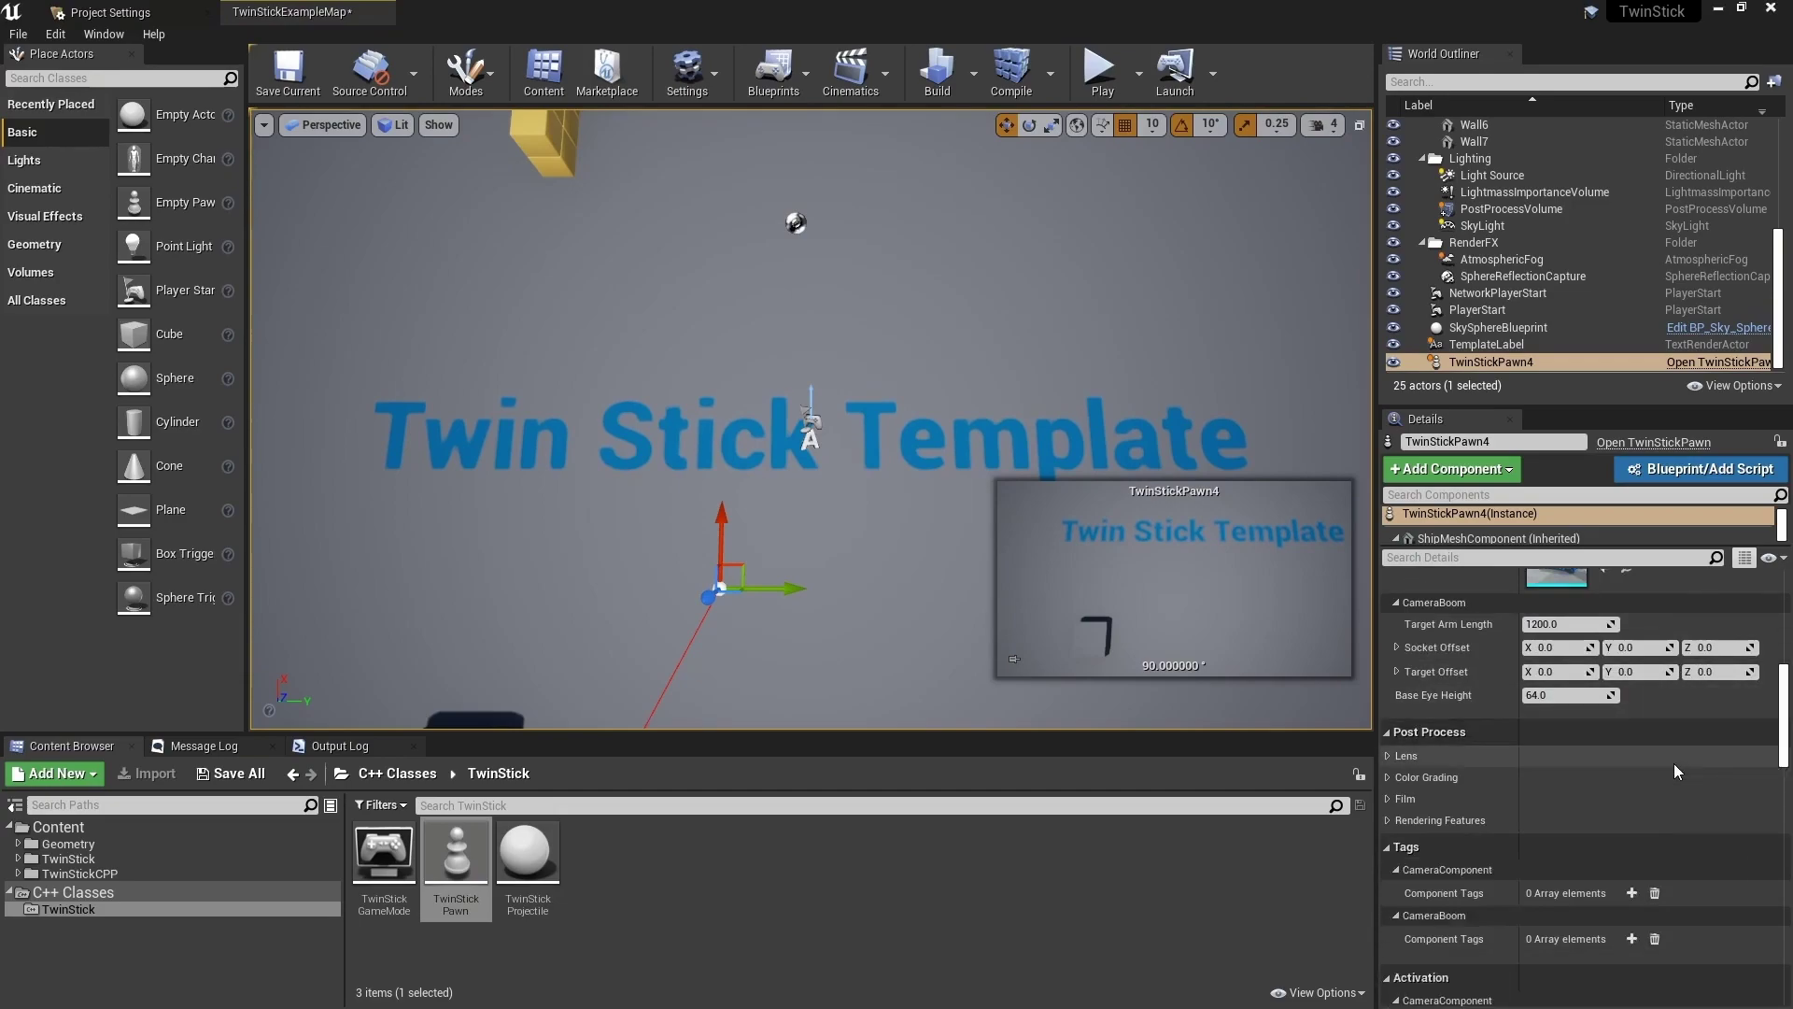
scroll(1674, 765, "down", 3)
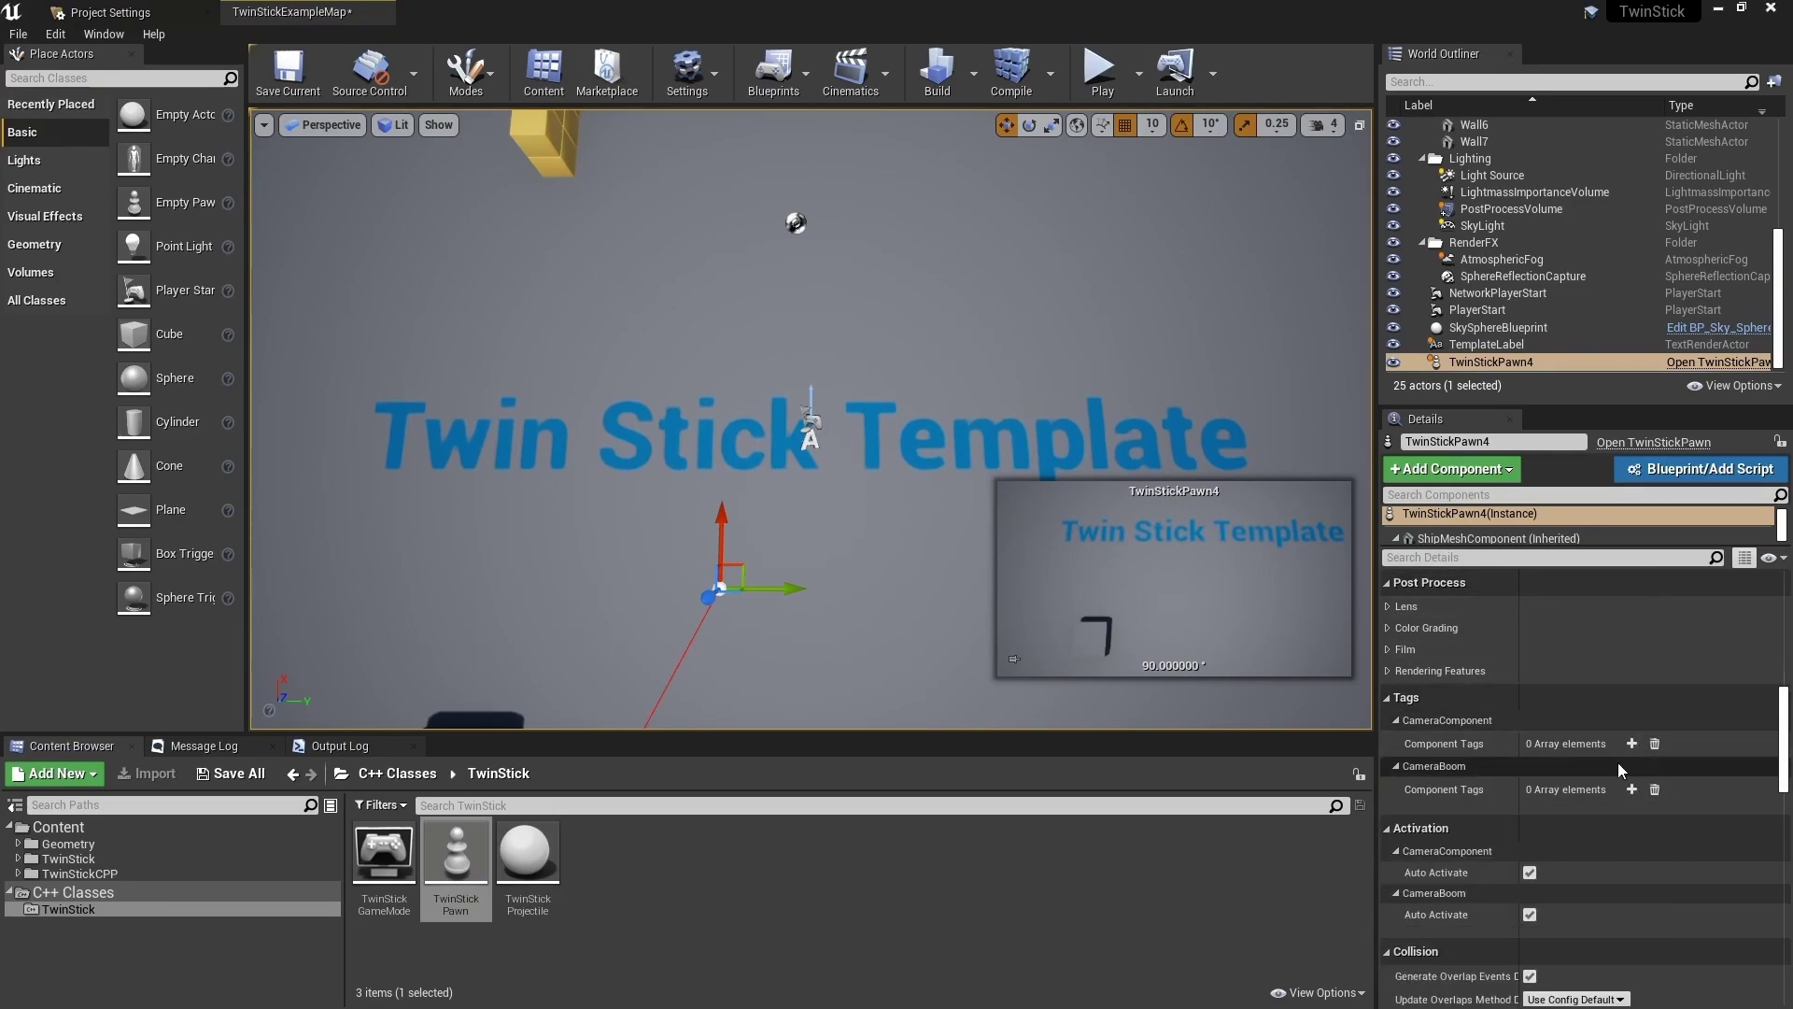
scroll(1655, 771, "down", 10)
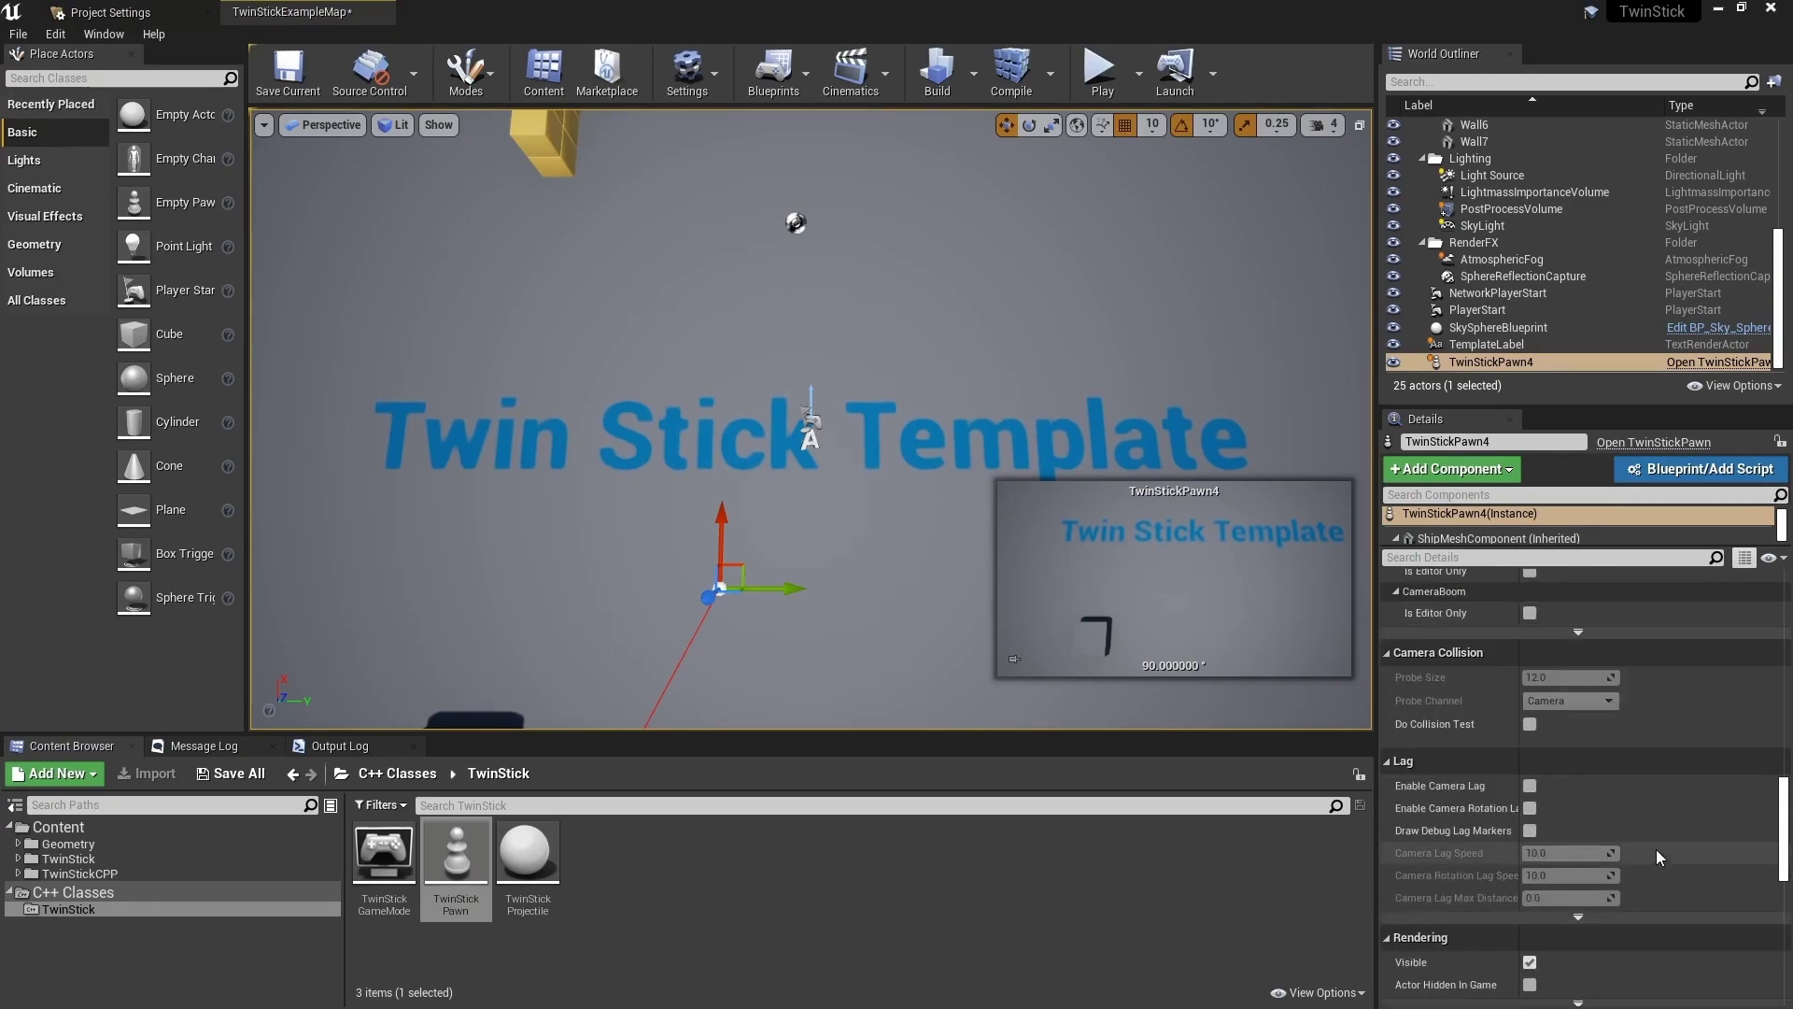
scroll(1655, 856, "down", 5)
scroll(1599, 853, "down", 4)
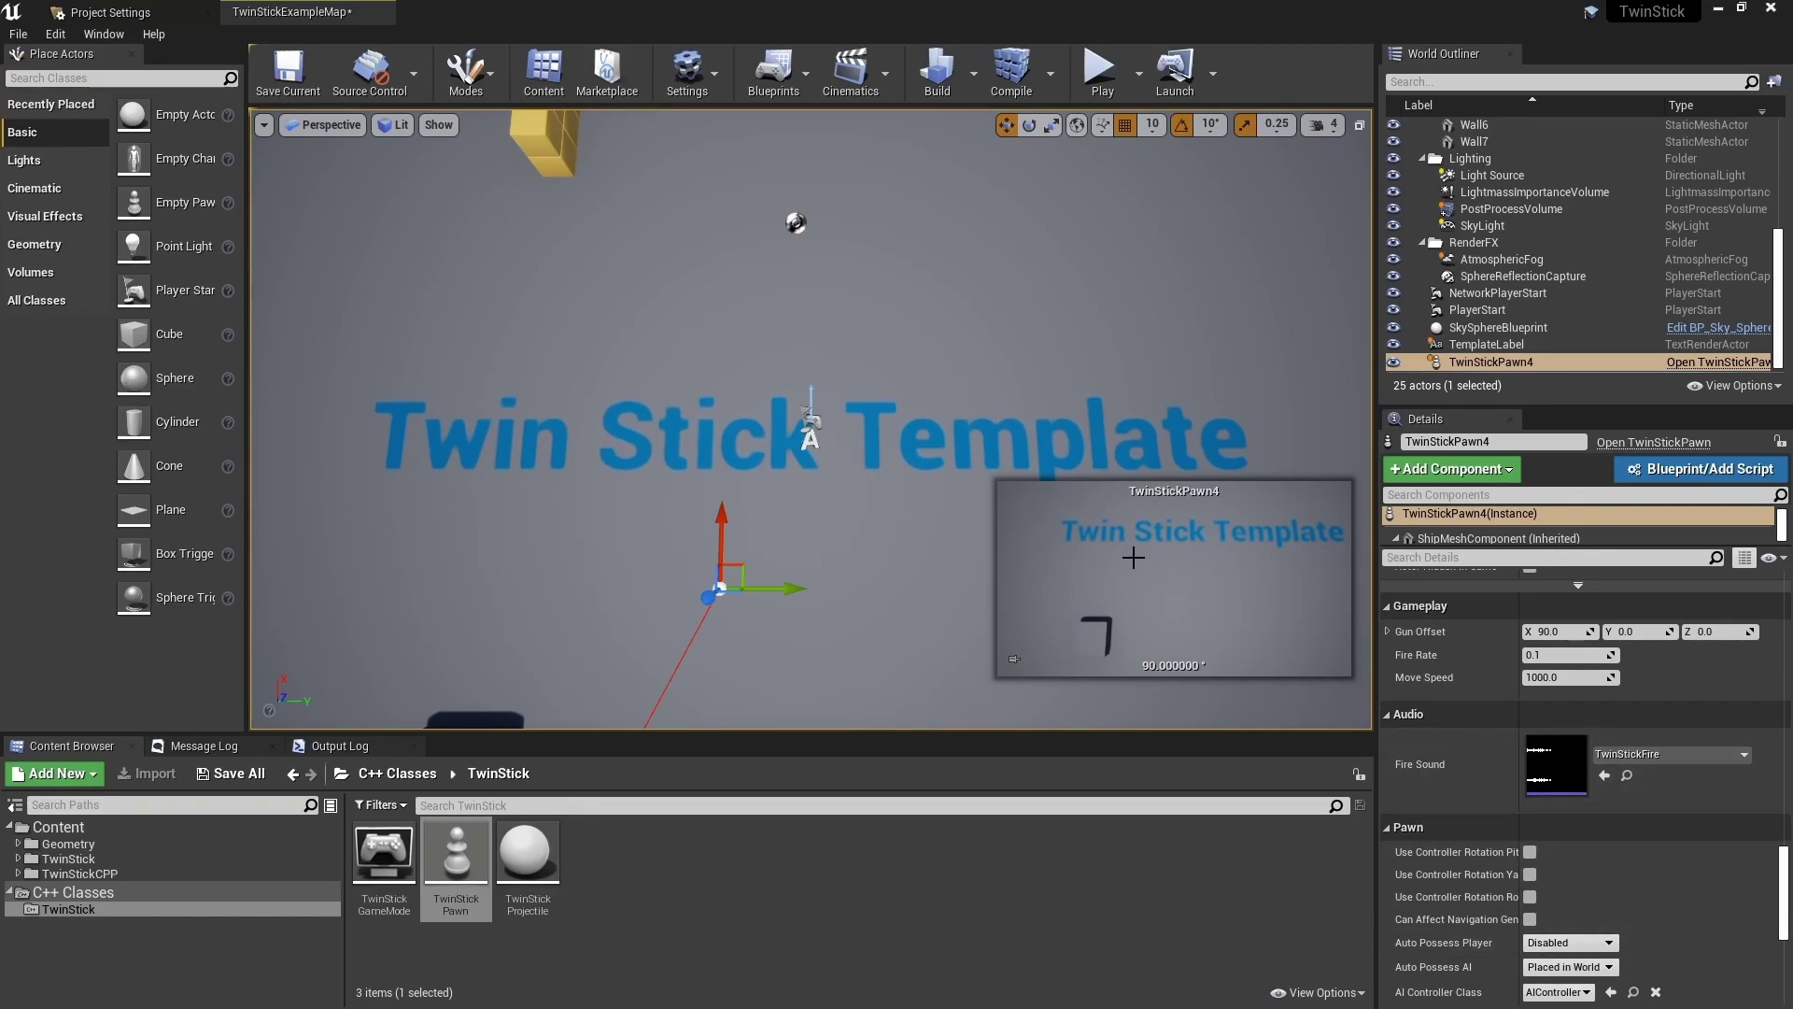
- Return to Maps & Modes, which shows TwinStickGameMode as Default GameMode with a greyed-out TwinStickPawn pawn class
left_click(175, 13)
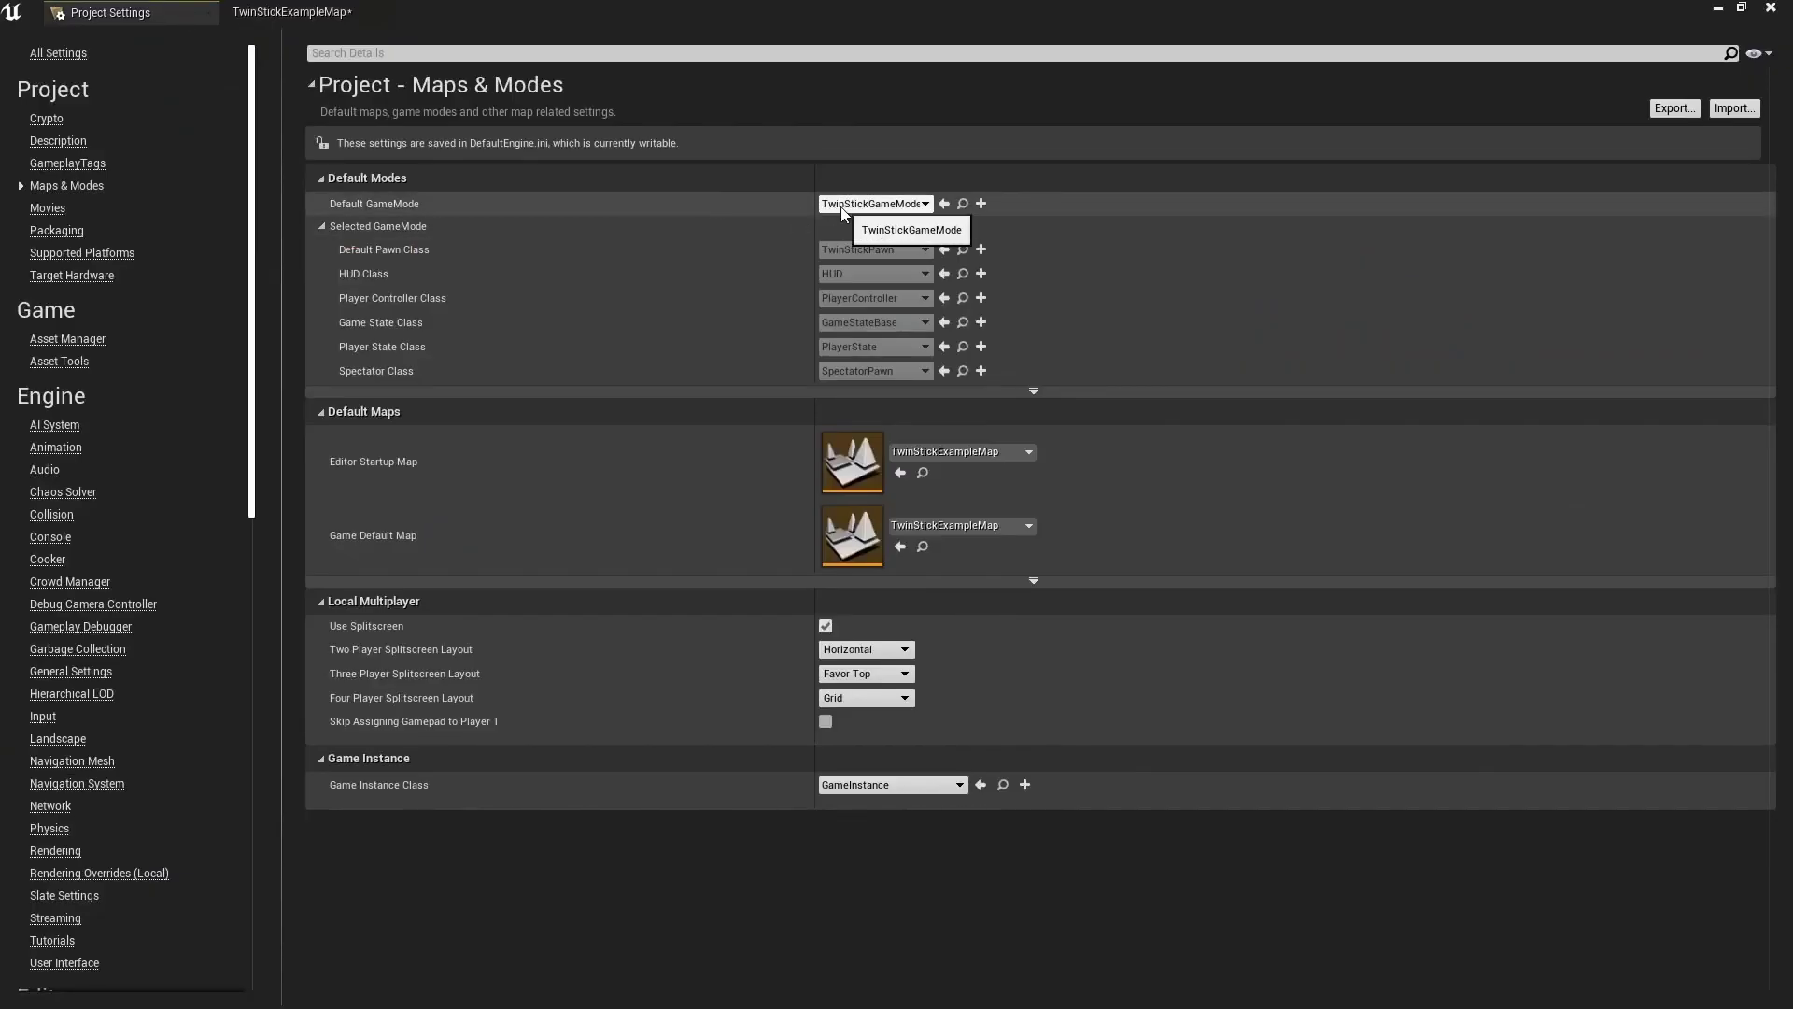